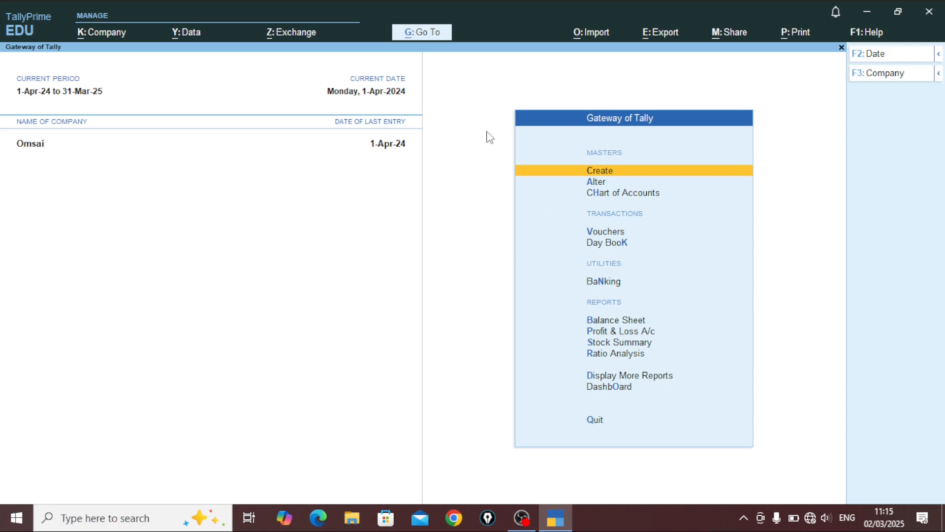
{"action": "key", "text": "alt"}
{"action": "key", "text": "alt+F4"}
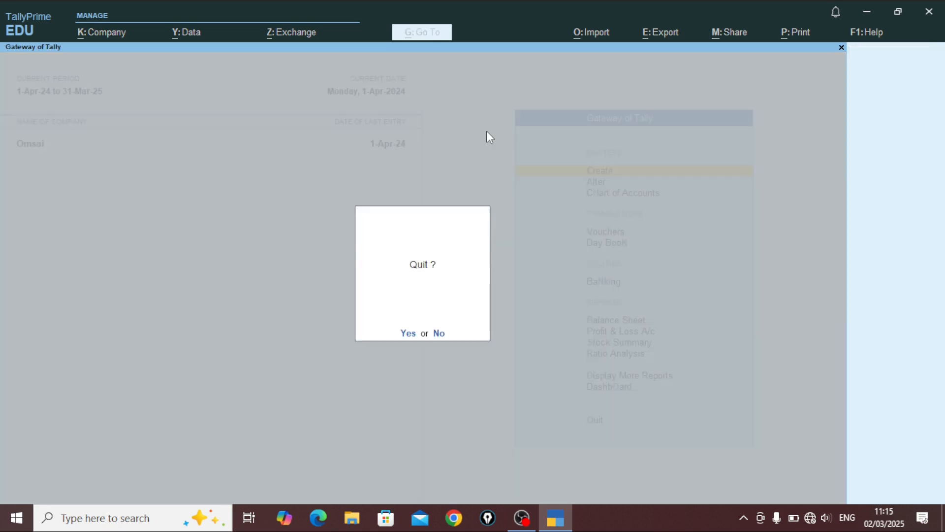
{"action": "key", "text": "Escape"}
Create a new company named Sale Order with the default company details.
{"action": "key", "text": "alt"}
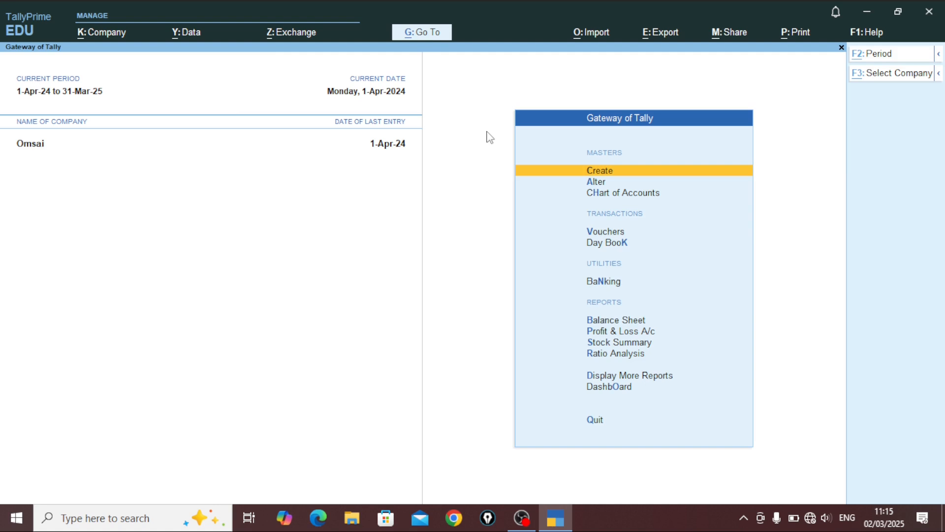
{"action": "key", "text": "alt+F3"}
{"action": "key", "text": "Up"}
{"action": "key", "text": "Up"}
{"action": "key", "text": "Up"}
{"action": "key", "text": "Up"}
{"action": "key", "text": "Up"}
{"action": "key", "text": "Up"}
{"action": "key", "text": "Up"}
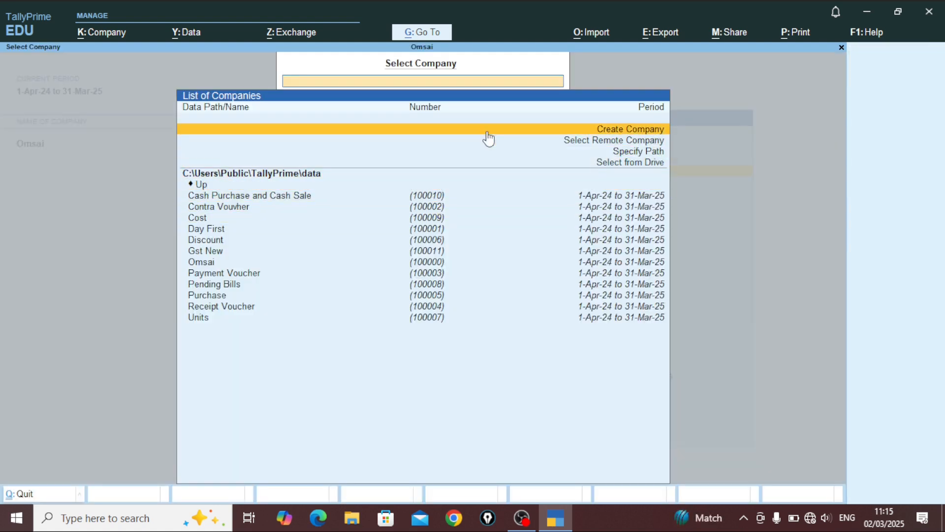
{"action": "key", "text": "Return"}
{"action": "type", "text": "Sale"}
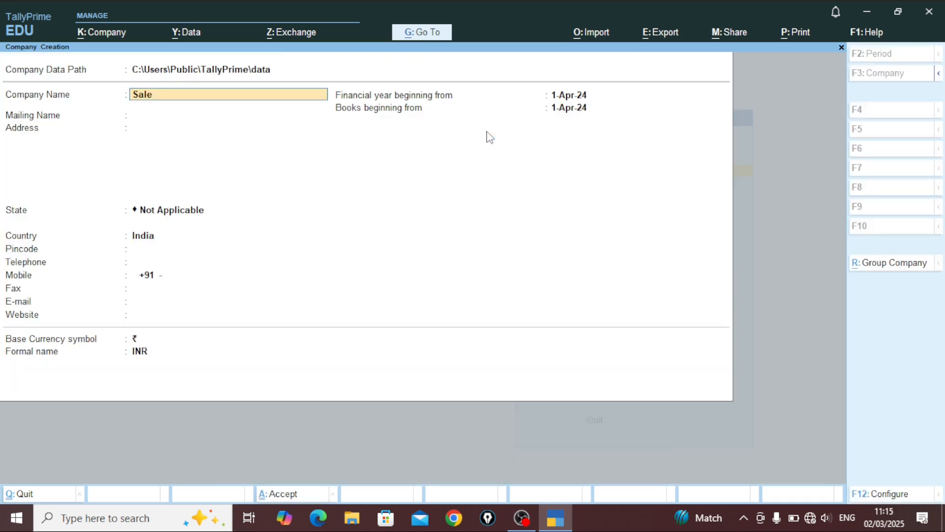
{"action": "type", "text": " order"}
{"action": "key", "text": "ctrl+a"}
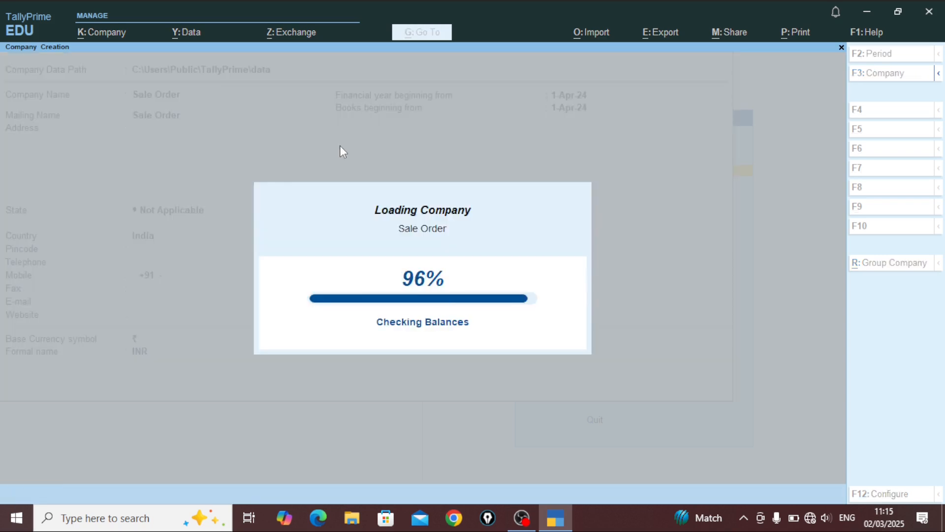
Keep bill-wise entry enabled and set Enable Cost Centres to No in the features of the Sale Order company.
{"action": "key", "text": "Return"}
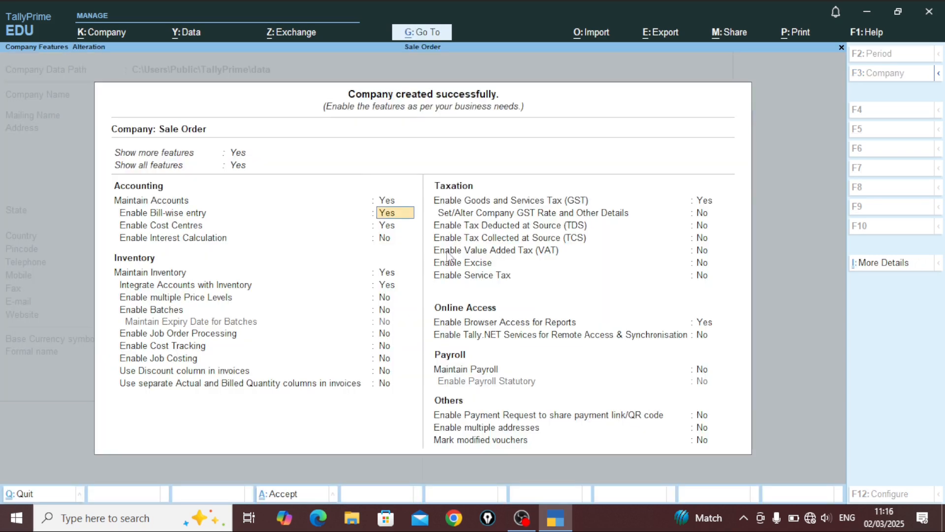
{"action": "key", "text": "Return"}
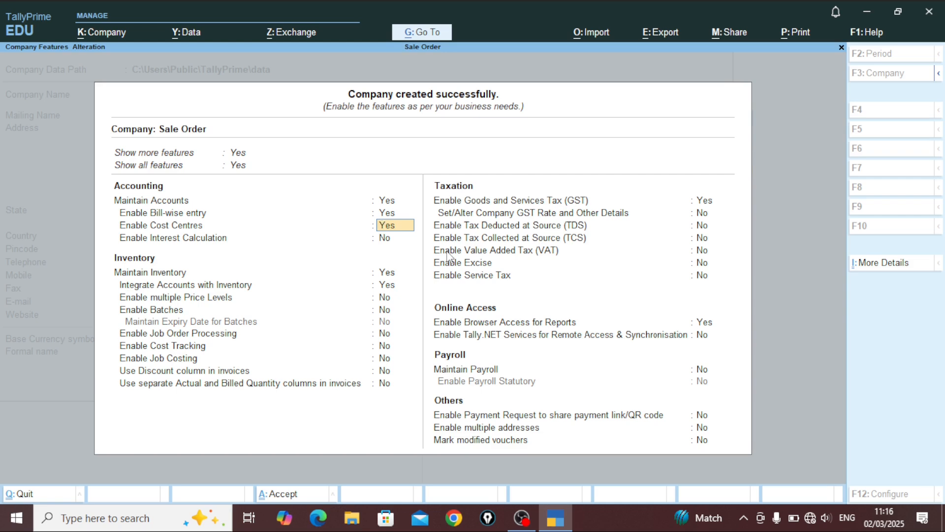
{"action": "type", "text": "n"}
{"action": "key", "text": "Return"}
Keep the interest and inventory features as they are and set Enable Goods and Services Tax (GST) to No.
{"action": "key", "text": "Return"}
{"action": "key", "text": "Return"}
{"action": "key", "text": "Return"}
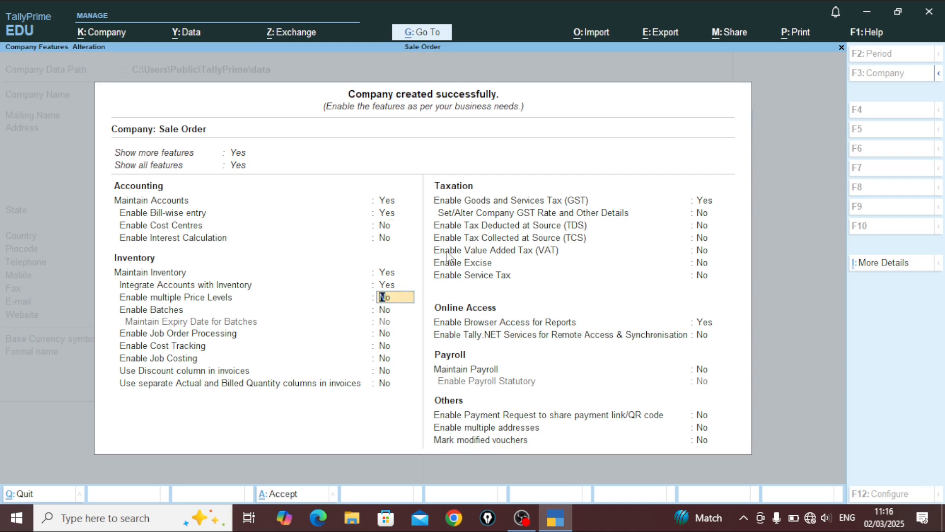
{"action": "key", "text": "Return"}
{"action": "key", "text": "Return"}
{"action": "key", "text": "Return"}
{"action": "key", "text": "Return"}
{"action": "key", "text": "Return"}
{"action": "key", "text": "Return"}
{"action": "key", "text": "Return"}
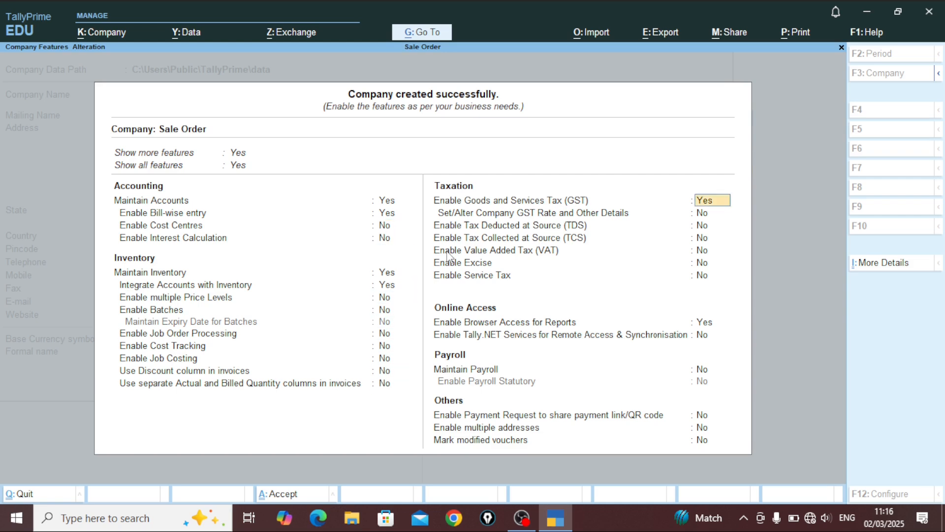
{"action": "type", "text": "n"}
{"action": "key", "text": "Return"}
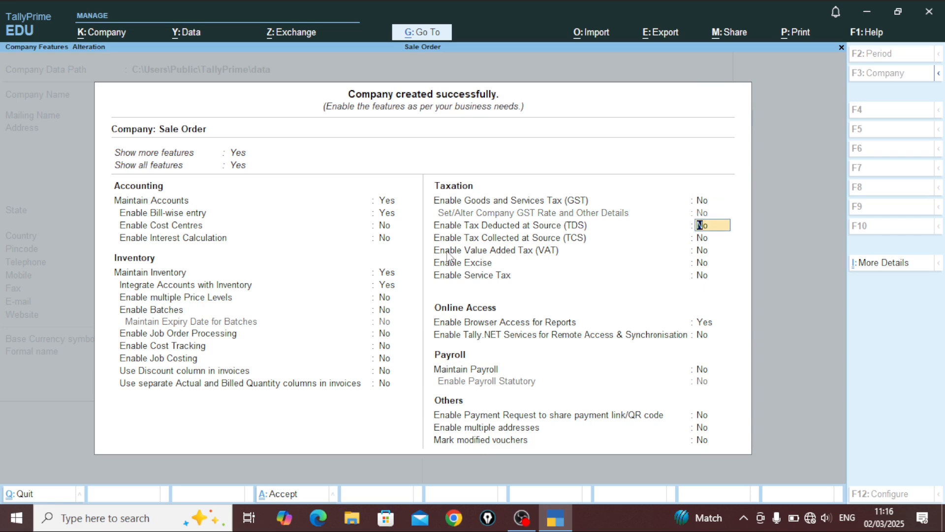
Keep the remaining taxation, online access, payroll and other features as they are and save the company features.
{"action": "key", "text": "Return"}
{"action": "key", "text": "Return"}
{"action": "key", "text": "Return"}
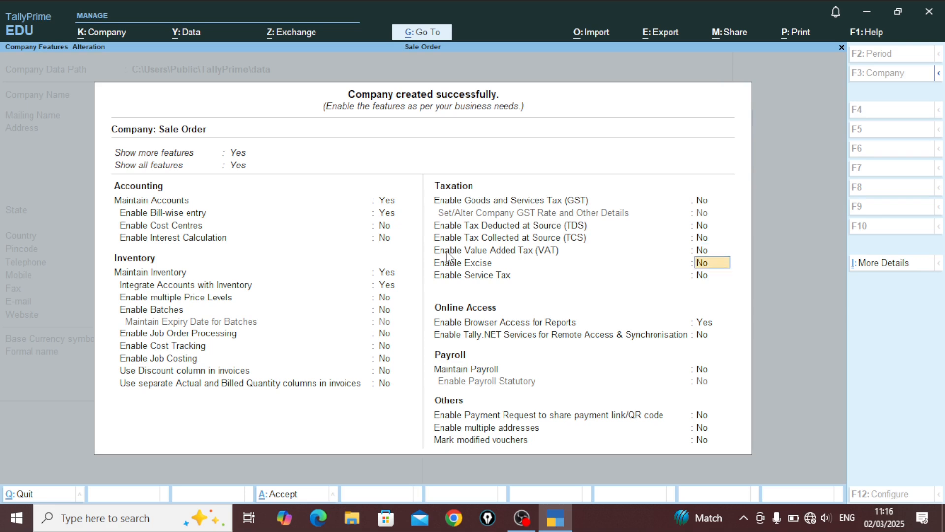
{"action": "key", "text": "Return"}
{"action": "key", "text": "Return"}
{"action": "key", "text": "Return"}
{"action": "key", "text": "Return"}
{"action": "key", "text": "Return"}
{"action": "key", "text": "Return"}
{"action": "key", "text": "Return"}
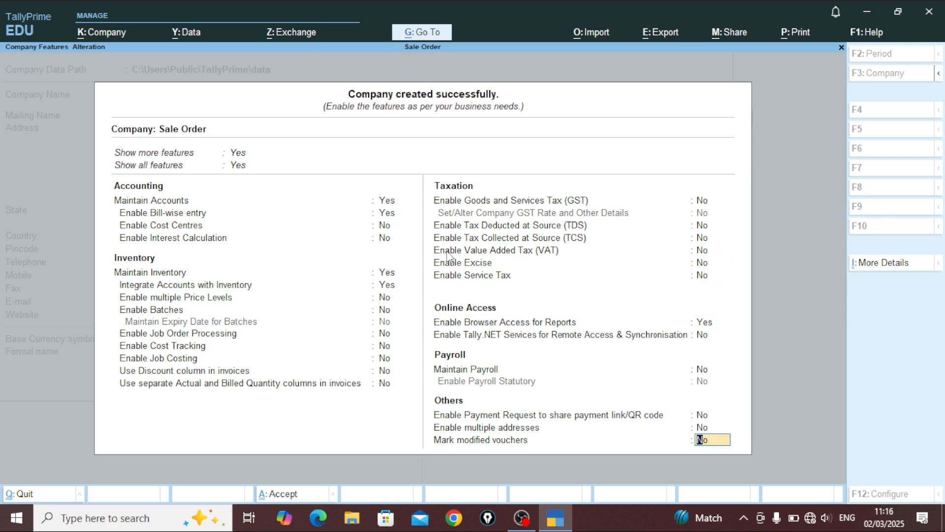
{"action": "key", "text": "Return"}
{"action": "key", "text": "Return"}
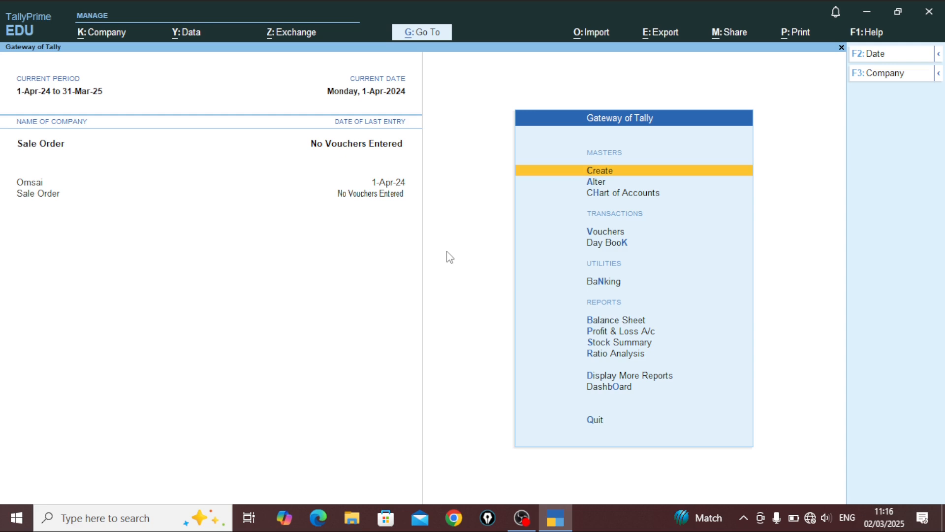
Open the list of voucher types for alteration in the Sale Order company.
{"action": "key", "text": "Down"}
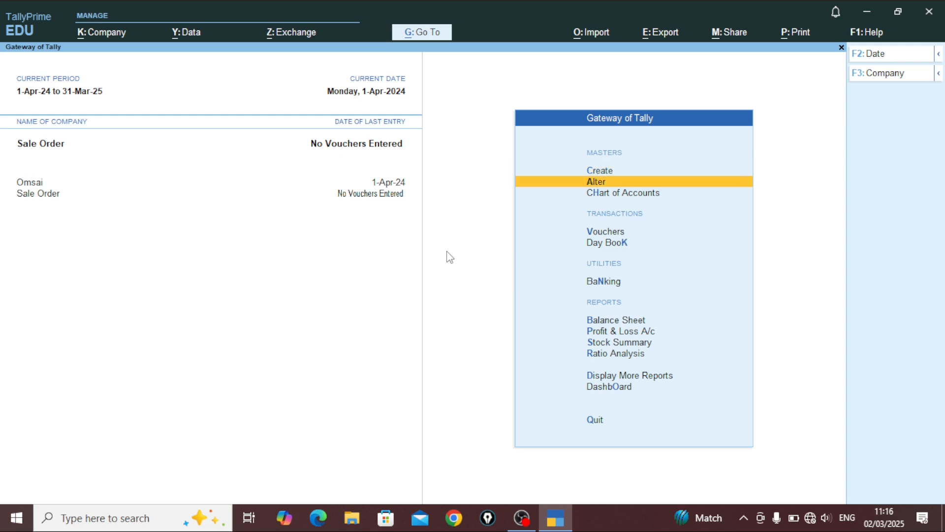
{"action": "key", "text": "Return"}
{"action": "key", "text": "Down"}
{"action": "key", "text": "Down"}
{"action": "key", "text": "Down"}
{"action": "key", "text": "Up"}
{"action": "key", "text": "Up"}
{"action": "key", "text": "Up"}
{"action": "key", "text": "Up"}
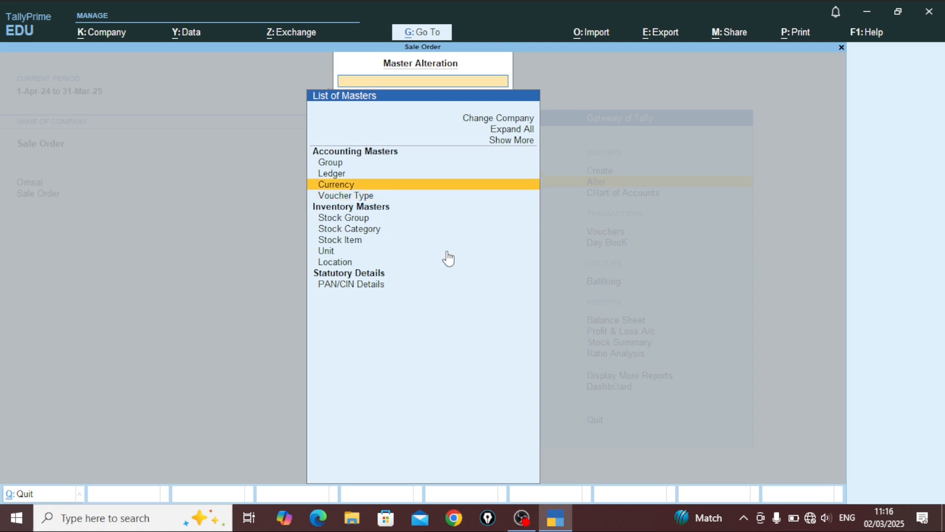
{"action": "key", "text": "Down"}
{"action": "key", "text": "Down"}
{"action": "key", "text": "Down"}
{"action": "key", "text": "Down"}
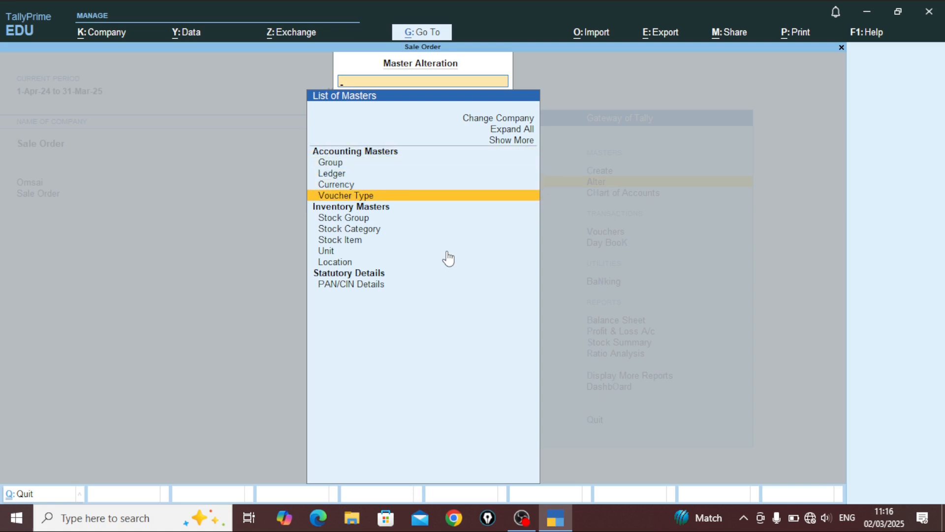
{"action": "key", "text": "Return"}
Open the Sales Order voucher type for alteration.
{"action": "key", "text": "Down"}
{"action": "key", "text": "Down"}
{"action": "key", "text": "Down"}
{"action": "key", "text": "Down"}
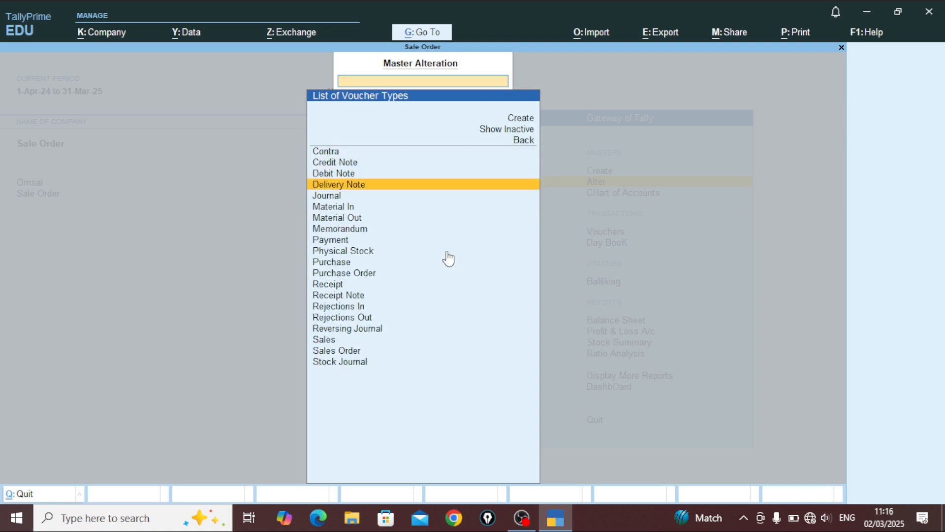
{"action": "key", "text": "Down"}
{"action": "key", "text": "Down"}
{"action": "key", "text": "Down"}
{"action": "key", "text": "Down"}
{"action": "key", "text": "Down"}
{"action": "key", "text": "Down"}
{"action": "key", "text": "Down"}
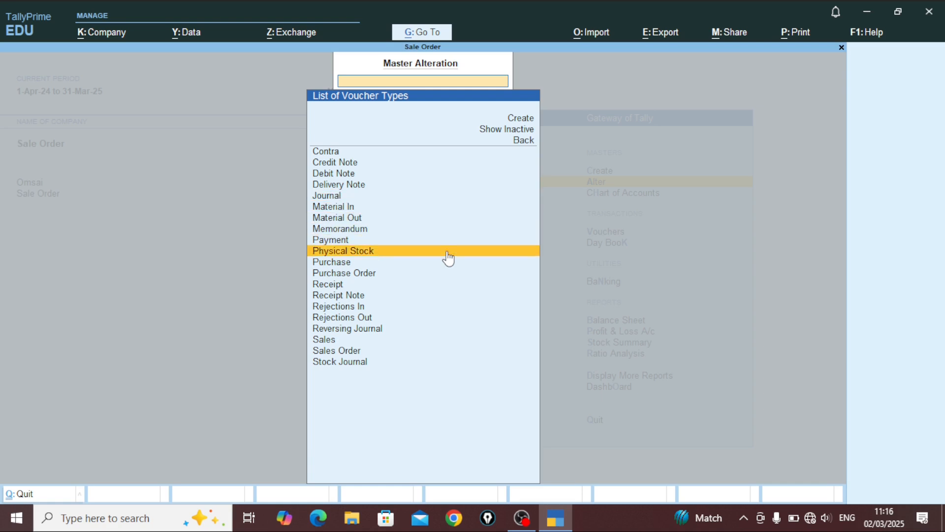
{"action": "key", "text": "Down"}
{"action": "key", "text": "Down"}
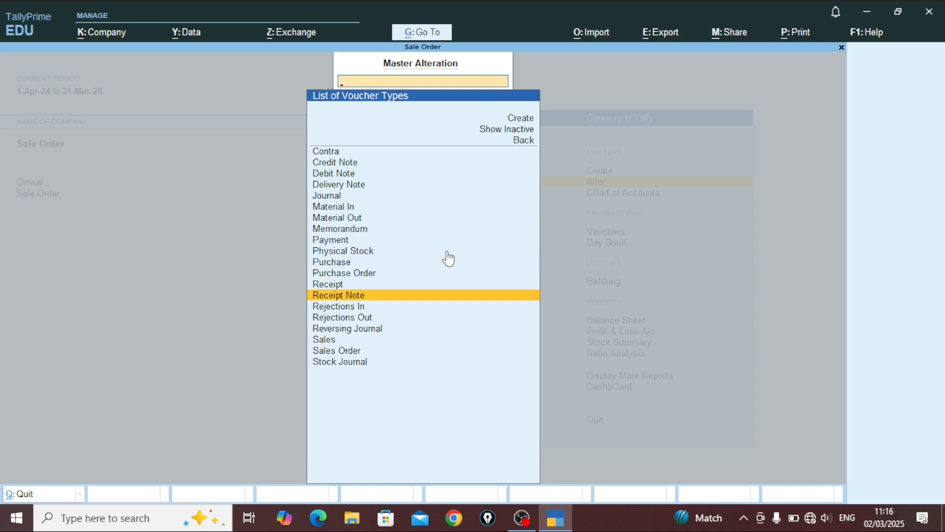
{"action": "key", "text": "Down"}
{"action": "key", "text": "Down"}
{"action": "key", "text": "Down"}
{"action": "key", "text": "Down"}
{"action": "key", "text": "Down"}
{"action": "key", "text": "Return"}
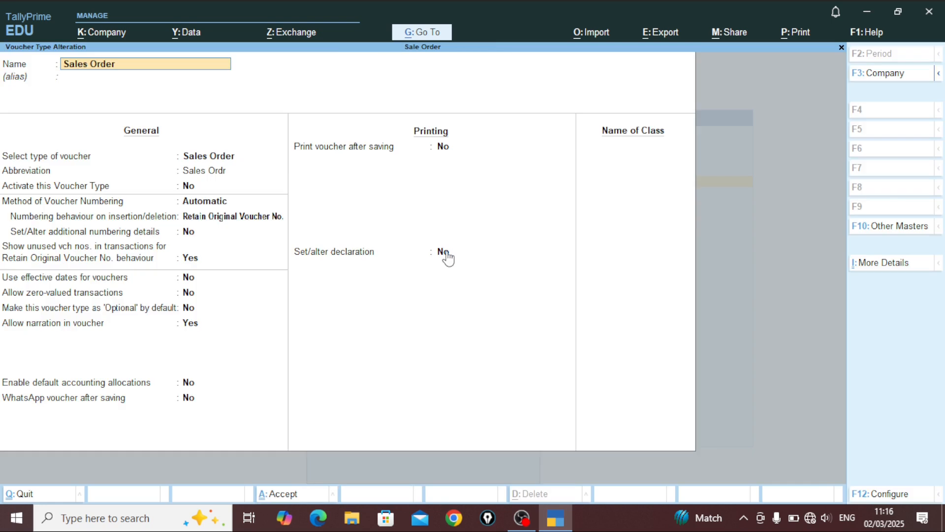
Activate the Sales Order voucher type, keep its other settings as they are, and save it.
{"action": "key", "text": "Return"}
{"action": "key", "text": "Return"}
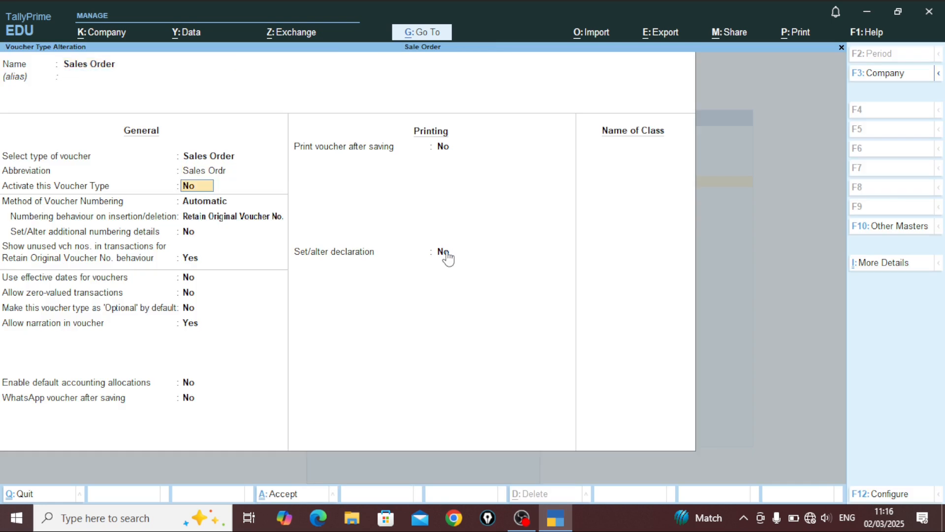
{"action": "type", "text": "y"}
{"action": "key", "text": "Return"}
{"action": "key", "text": "Return"}
{"action": "key", "text": "Return"}
{"action": "key", "text": "Return"}
{"action": "key", "text": "Return"}
{"action": "key", "text": "Return"}
{"action": "key", "text": "Return"}
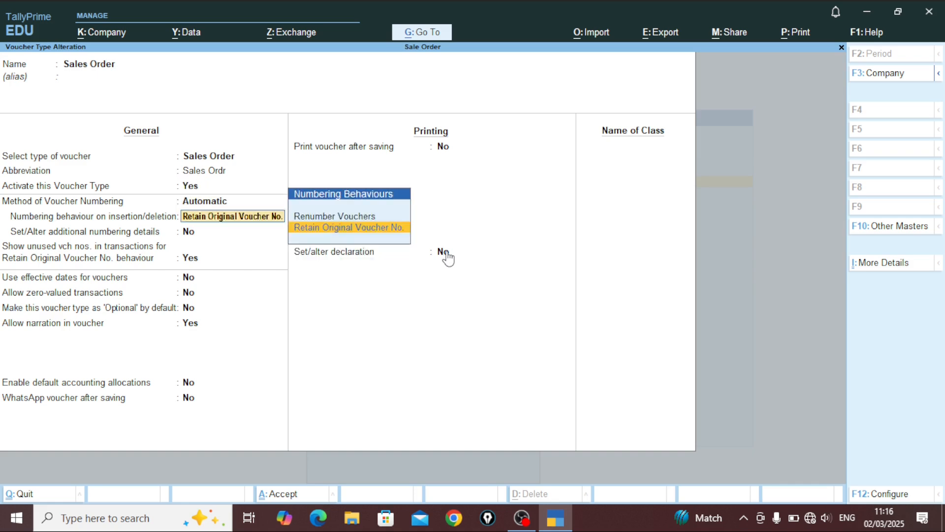
{"action": "key", "text": "Return"}
{"action": "key", "text": "Return"}
{"action": "key", "text": "Return"}
{"action": "key", "text": "Return"}
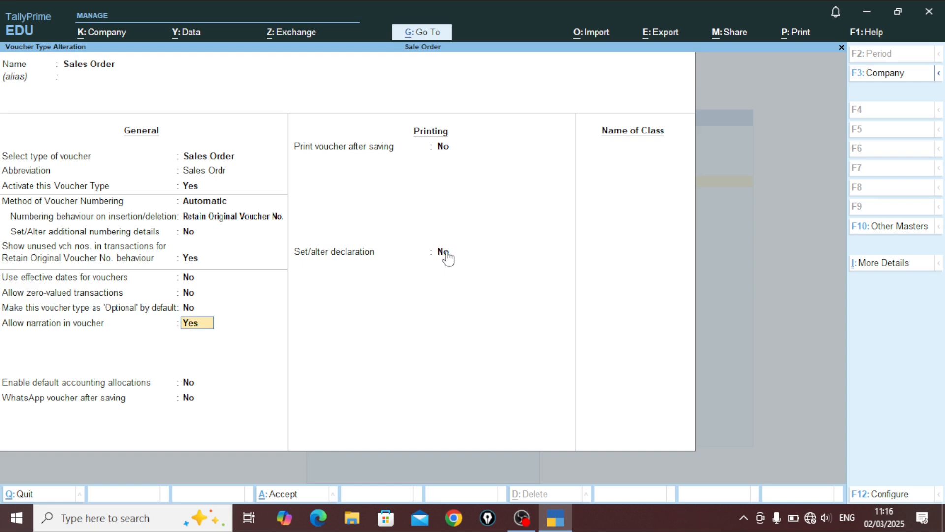
{"action": "key", "text": "Return"}
{"action": "key", "text": "Return"}
{"action": "key", "text": "Return"}
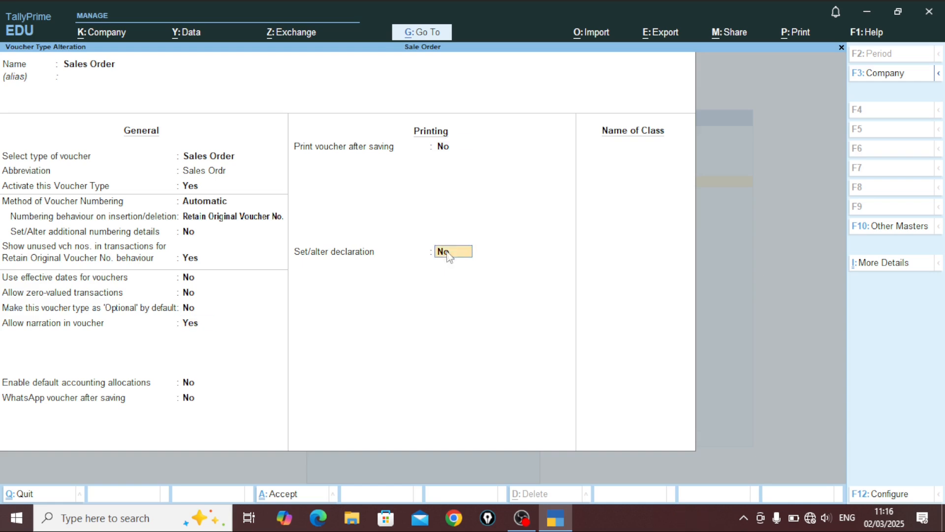
{"action": "key", "text": "Return"}
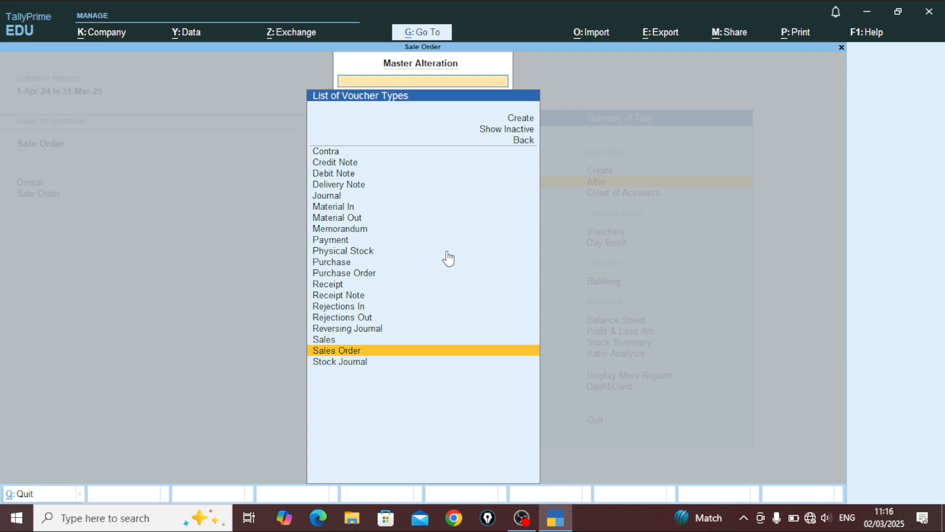
Open the Delivery Note voucher type for alteration.
{"action": "key", "text": "Up"}
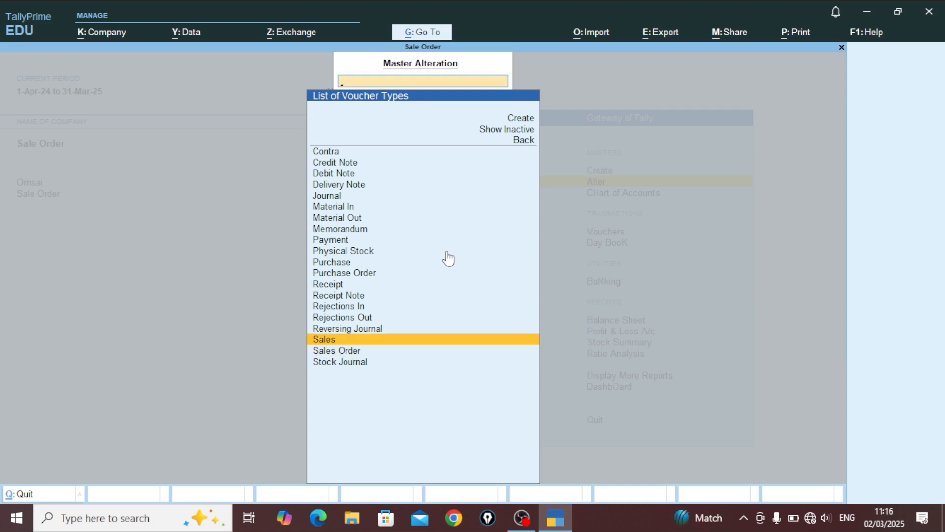
{"action": "key", "text": "Up"}
{"action": "key", "text": "Up"}
{"action": "key", "text": "Up"}
{"action": "key", "text": "Up"}
{"action": "key", "text": "Up"}
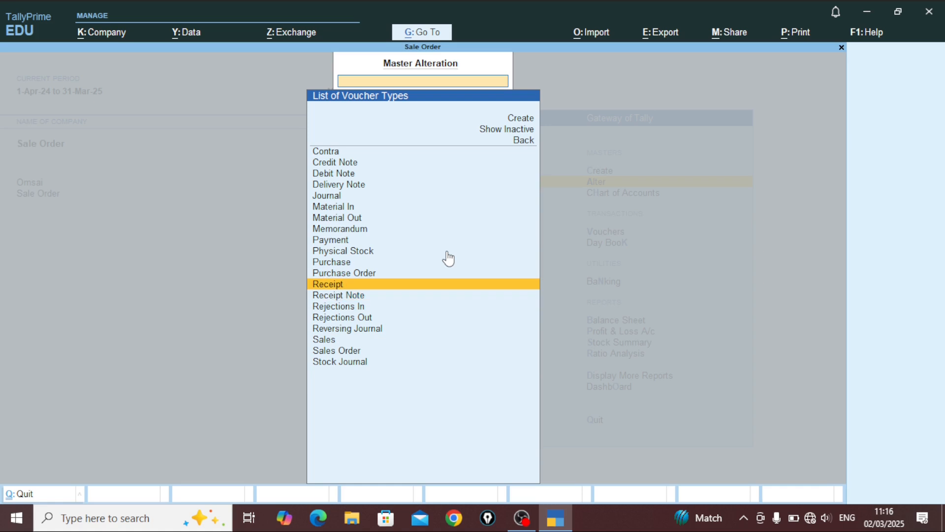
{"action": "key", "text": "Down"}
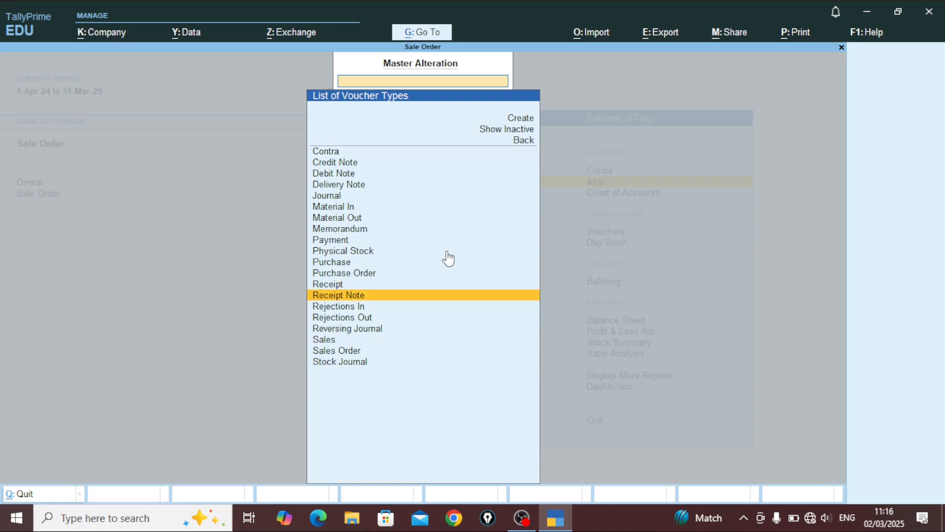
{"action": "key", "text": "Up"}
{"action": "key", "text": "Up"}
{"action": "key", "text": "Up"}
{"action": "key", "text": "Up"}
{"action": "key", "text": "Up"}
{"action": "key", "text": "Up"}
{"action": "key", "text": "Up"}
{"action": "key", "text": "Up"}
{"action": "key", "text": "Up"}
{"action": "key", "text": "Up"}
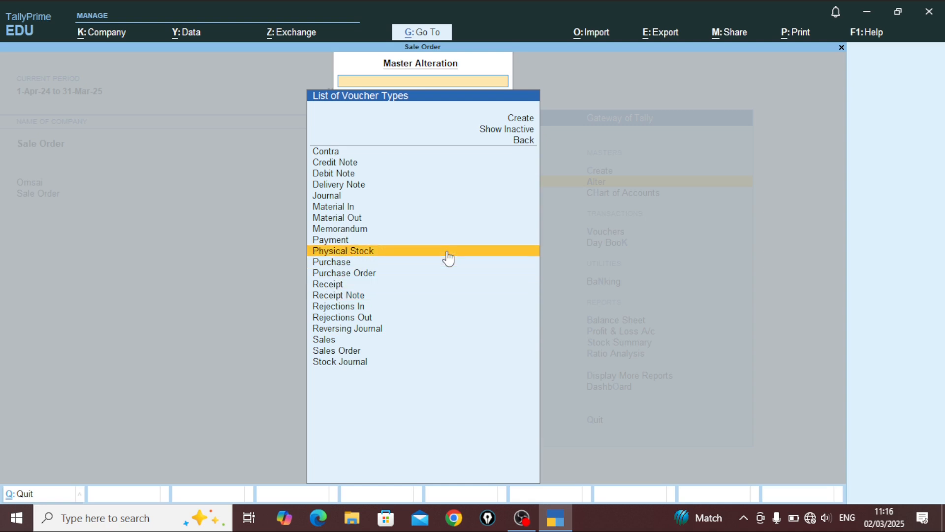
{"action": "key", "text": "Return"}
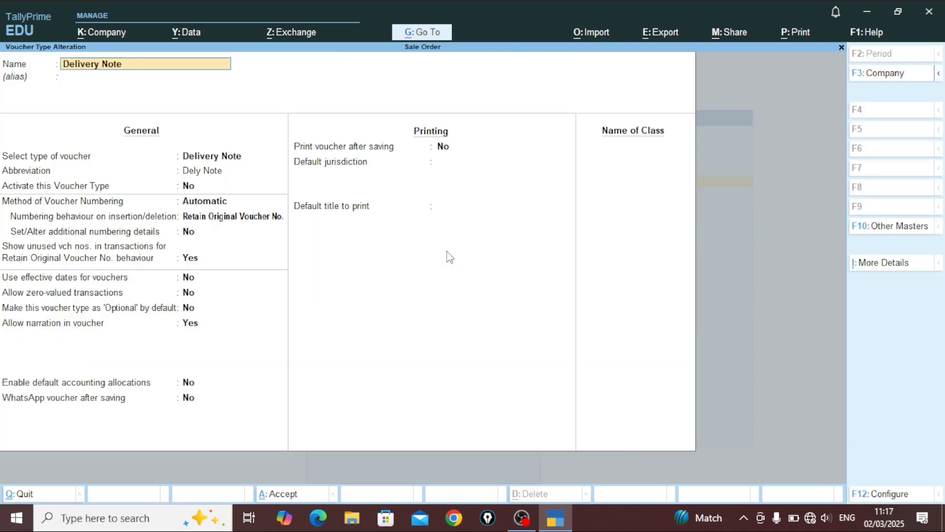
Activate the Delivery Note voucher type, keep its other settings as they are, and save it.
{"action": "key", "text": "Return"}
{"action": "key", "text": "Return"}
{"action": "type", "text": "y"}
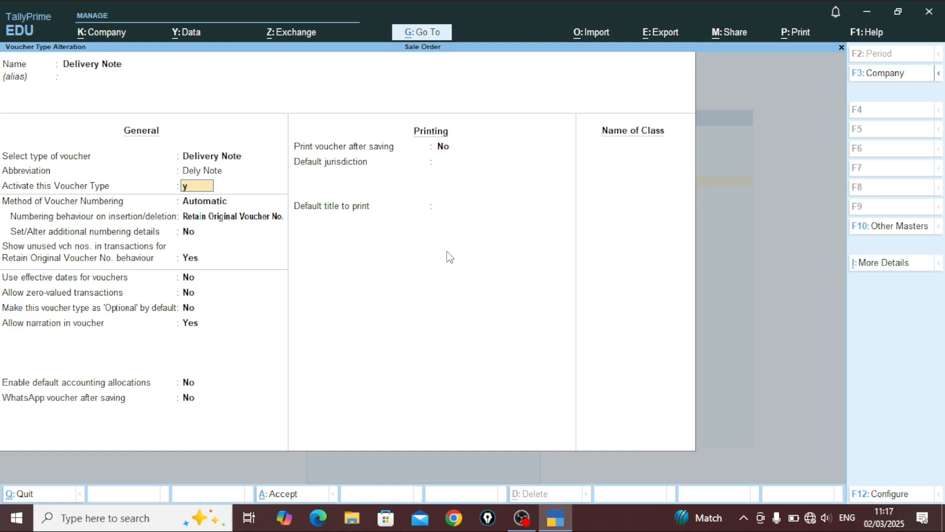
{"action": "key", "text": "Return"}
{"action": "key", "text": "Return"}
{"action": "key", "text": "Return"}
{"action": "key", "text": "Return"}
{"action": "key", "text": "Return"}
{"action": "key", "text": "Return"}
{"action": "key", "text": "Return"}
{"action": "key", "text": "Return"}
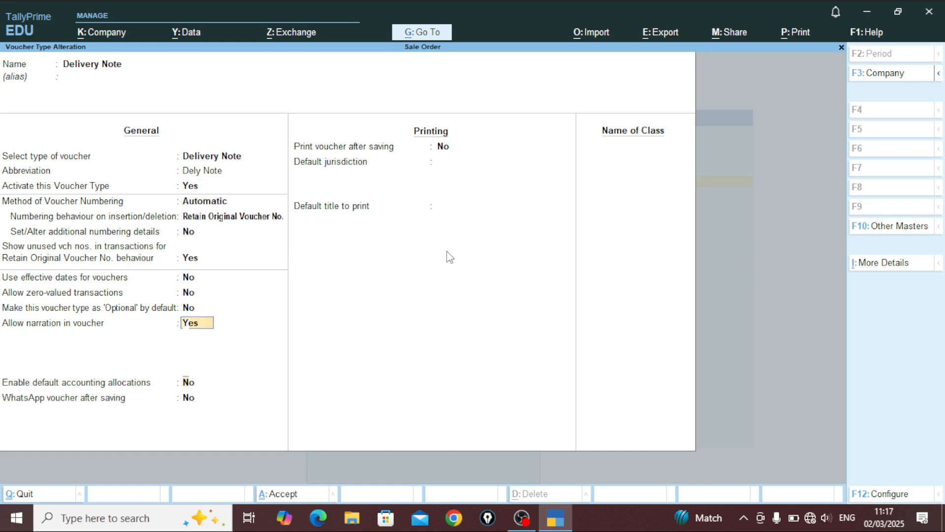
{"action": "key", "text": "Return"}
{"action": "key", "text": "Return"}
{"action": "key", "text": "Return"}
{"action": "key", "text": "Return"}
{"action": "key", "text": "Return"}
{"action": "key", "text": "Return"}
{"action": "key", "text": "Return"}
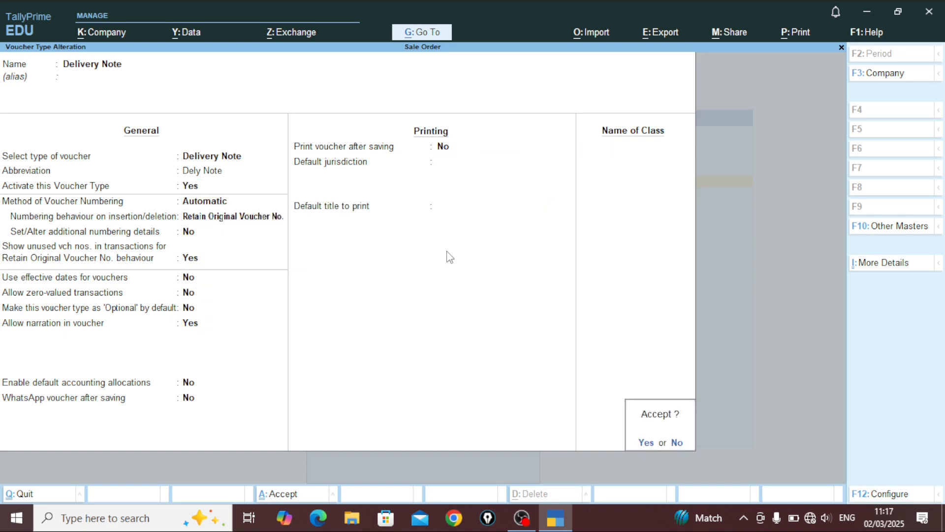
{"action": "key", "text": "y"}
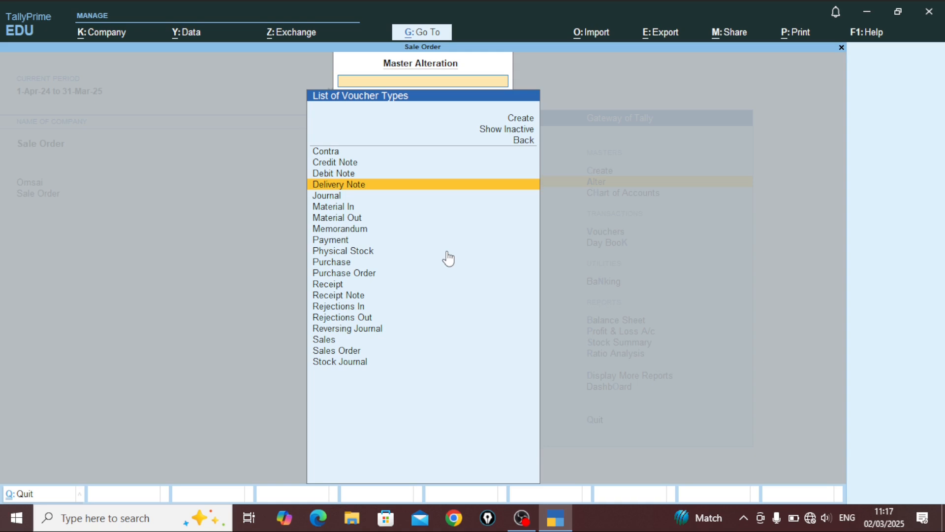
Open the Rejections In voucher type for alteration.
{"action": "key", "text": "Down"}
{"action": "key", "text": "Down"}
{"action": "key", "text": "Down"}
{"action": "key", "text": "Down"}
{"action": "key", "text": "Down"}
{"action": "key", "text": "Down"}
{"action": "key", "text": "Down"}
{"action": "key", "text": "Down"}
{"action": "key", "text": "Down"}
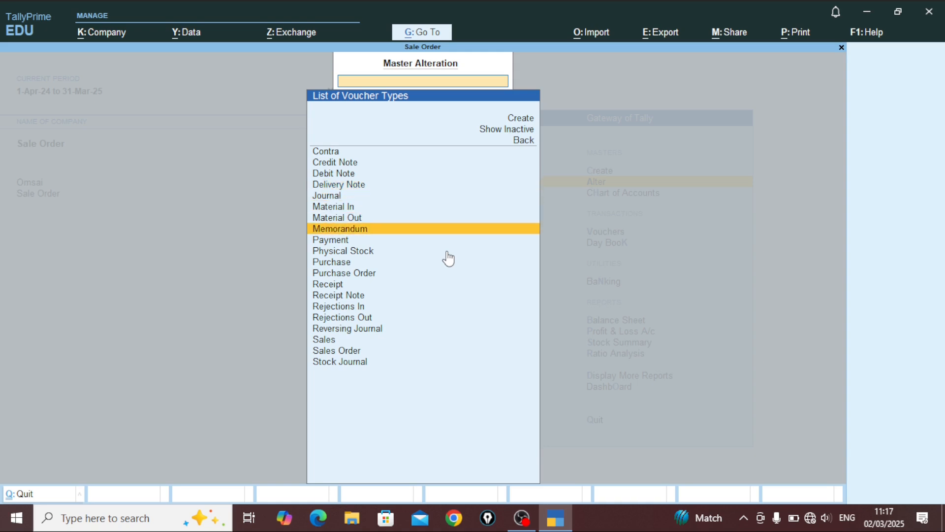
{"action": "key", "text": "Down"}
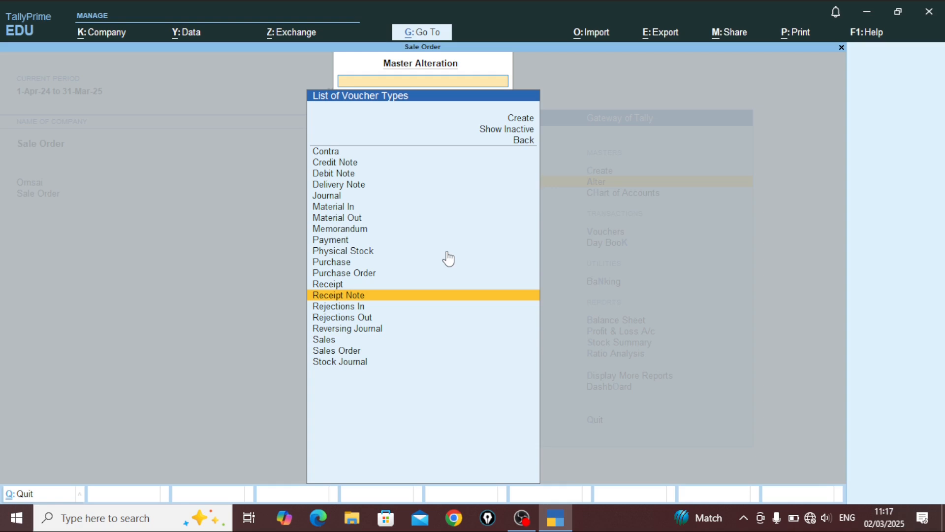
{"action": "key", "text": "Down"}
{"action": "key", "text": "Return"}
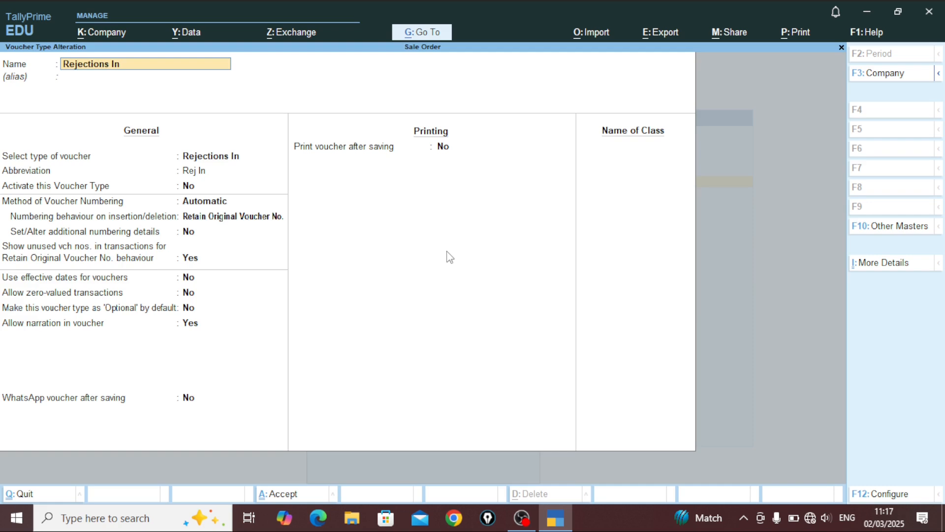
Activate the Rejections In voucher type, save it with its other settings kept, and return to the Gateway of Tally.
{"action": "key", "text": "Return"}
{"action": "key", "text": "Return"}
{"action": "key", "text": "Return"}
{"action": "key", "text": "Return"}
{"action": "key", "text": "Return"}
{"action": "key", "text": "BackSpace"}
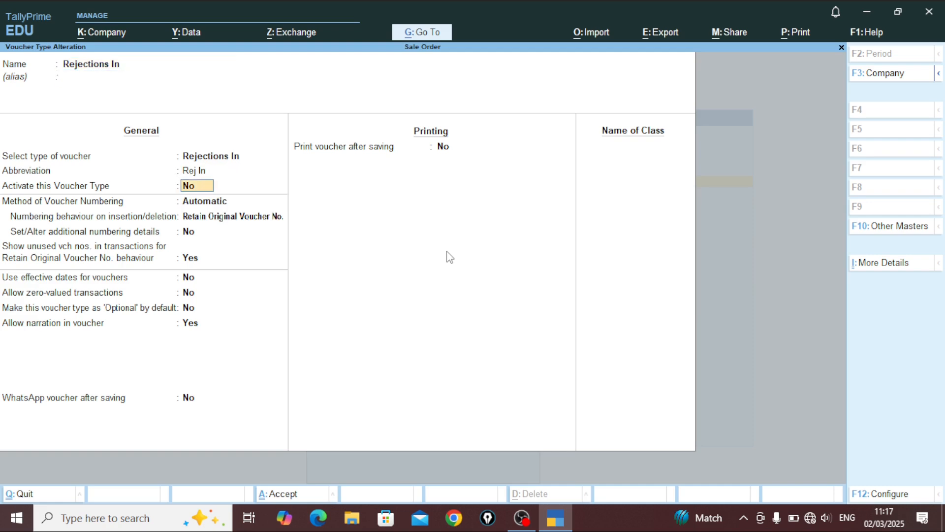
{"action": "type", "text": "y"}
{"action": "key", "text": "Return"}
{"action": "key", "text": "Return"}
{"action": "key", "text": "Return"}
{"action": "key", "text": "Return"}
{"action": "key", "text": "Return"}
{"action": "key", "text": "Return"}
{"action": "key", "text": "Return"}
{"action": "key", "text": "Return"}
{"action": "key", "text": "Return"}
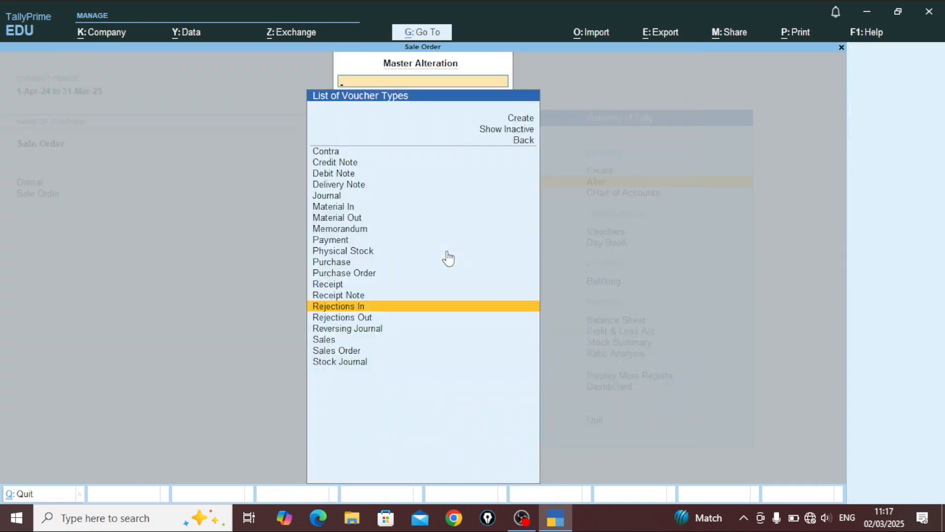
{"action": "key", "text": "Escape"}
{"action": "key", "text": "Escape"}
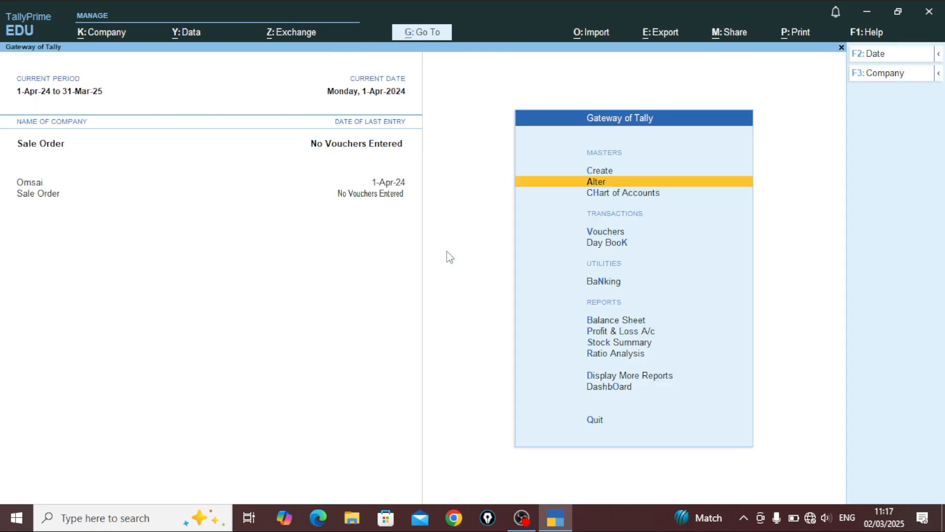
Open the creation form for a new ledger.
{"action": "key", "text": "Up"}
{"action": "key", "text": "Return"}
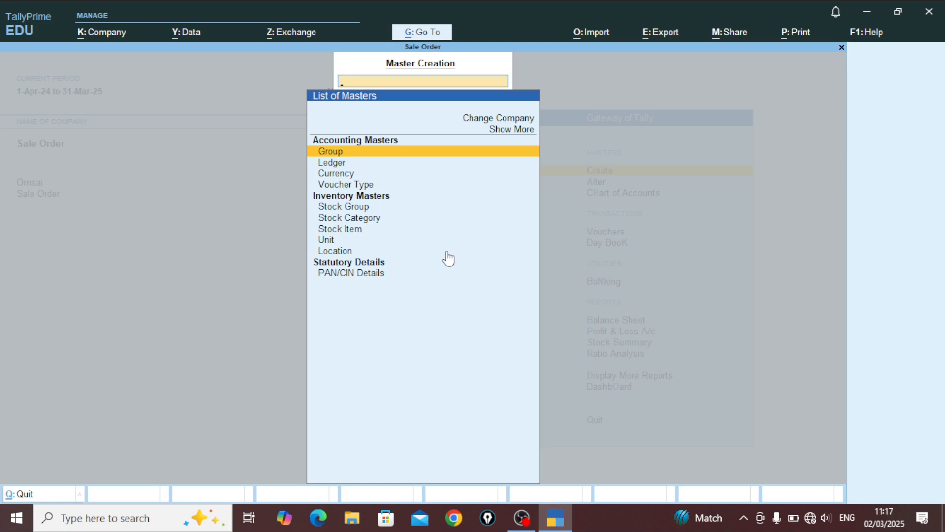
{"action": "key", "text": "Down"}
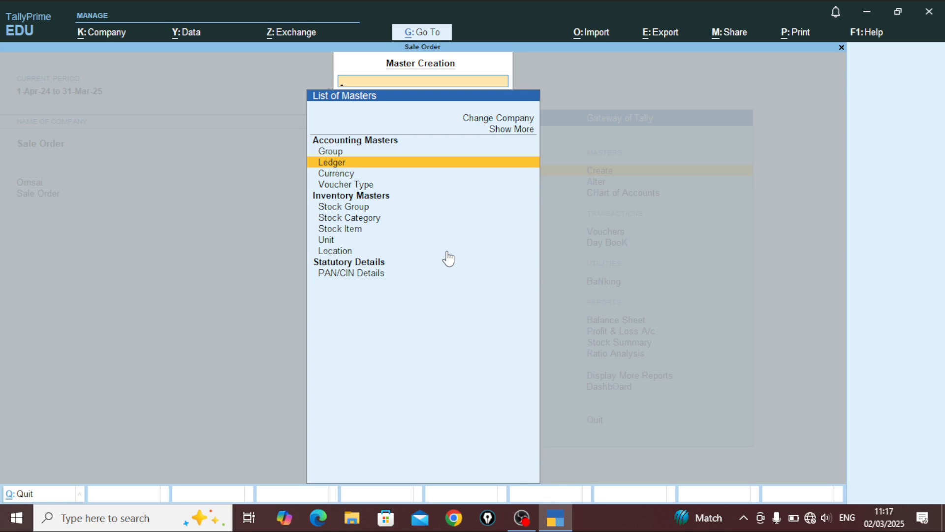
{"action": "key", "text": "Down"}
{"action": "key", "text": "Up"}
{"action": "key", "text": "Return"}
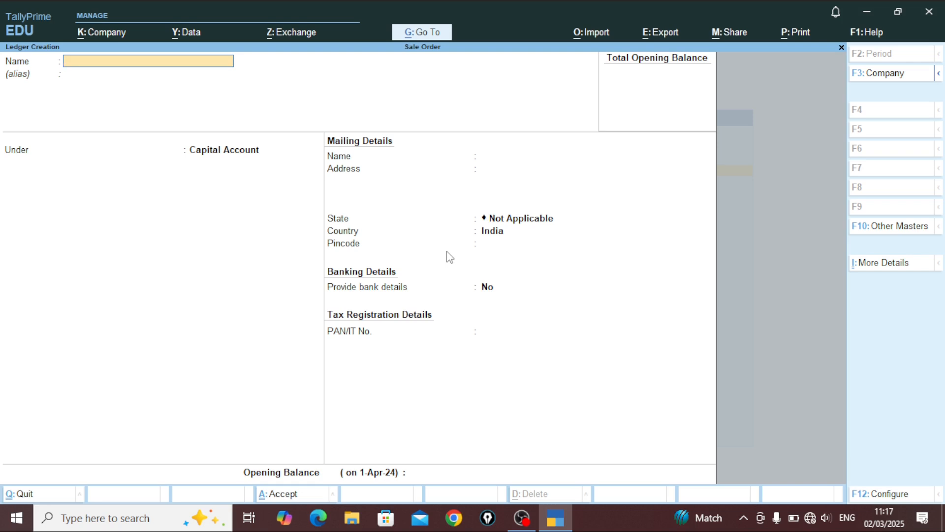
Name the new ledger Sanam Ent A/c and place it under the Sundry Debtors group.
{"action": "type", "text": "Sanam Ent"}
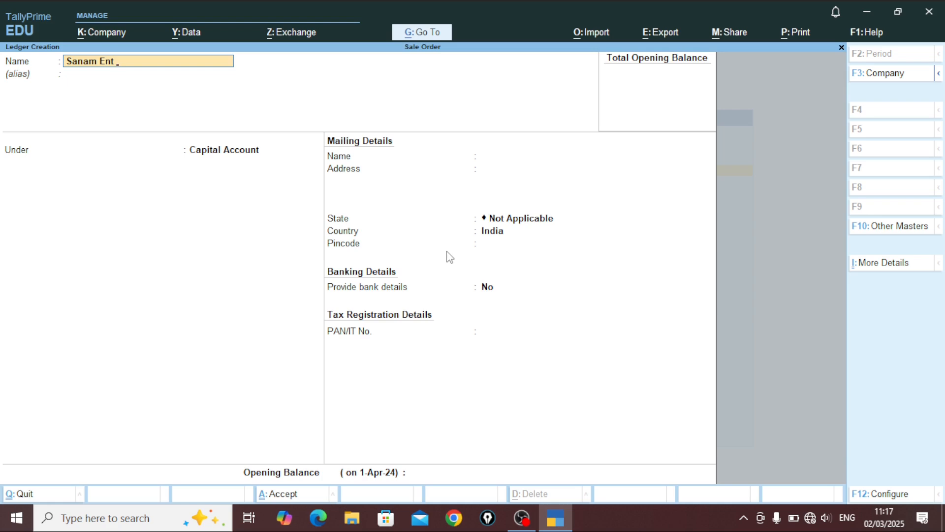
{"action": "type", "text": " A/c"}
{"action": "key", "text": "Return"}
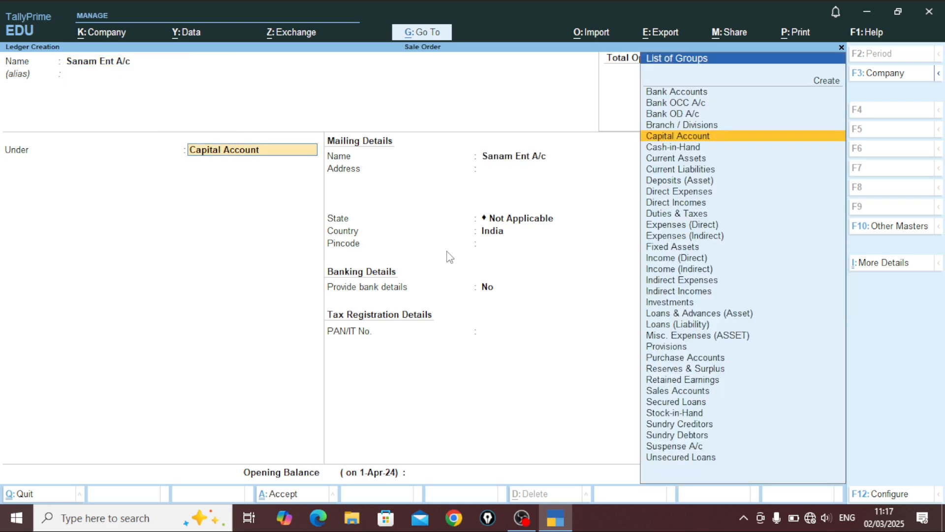
{"action": "type", "text": "S"}
{"action": "key", "text": "Down"}
{"action": "key", "text": "Down"}
{"action": "key", "text": "Down"}
{"action": "key", "text": "Down"}
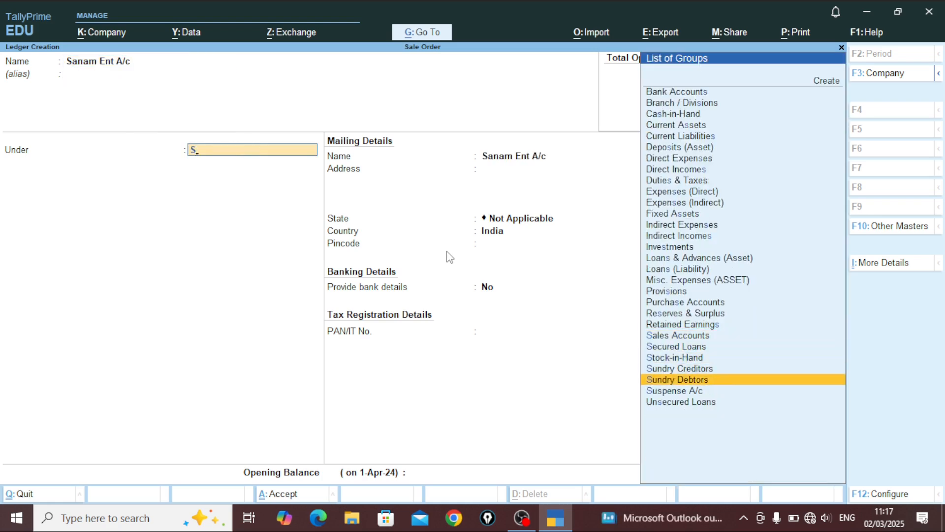
{"action": "key", "text": "Return"}
Keep the default bill-by-bill, mailing, banking and tax details and save the Sanam Ent A/c ledger.
{"action": "key", "text": "Return"}
{"action": "key", "text": "Return"}
{"action": "key", "text": "Return"}
{"action": "key", "text": "Return"}
{"action": "key", "text": "Return"}
{"action": "key", "text": "Return"}
{"action": "key", "text": "Return"}
{"action": "key", "text": "Return"}
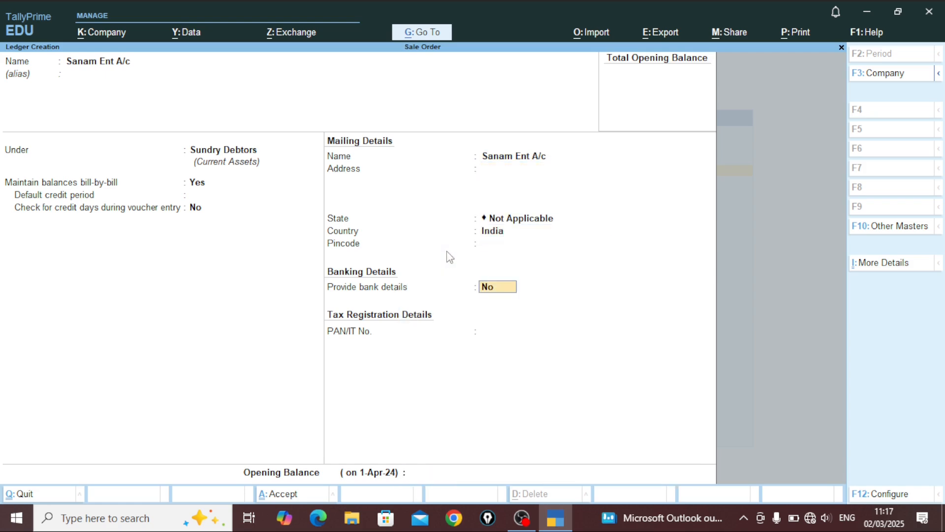
{"action": "key", "text": "Return"}
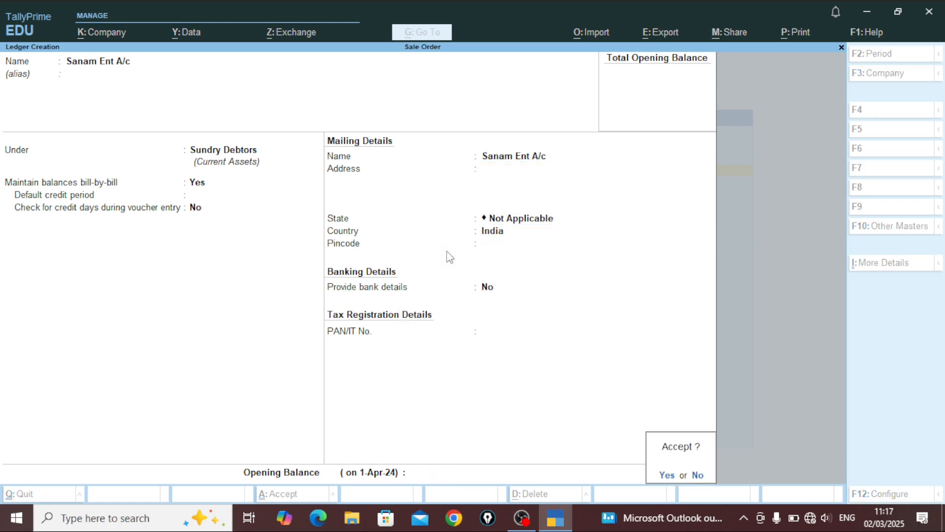
{"action": "key", "text": "Return"}
Name the next ledger Sale A/c and place it under the Sales Accounts group.
{"action": "type", "text": "Sale A/c"}
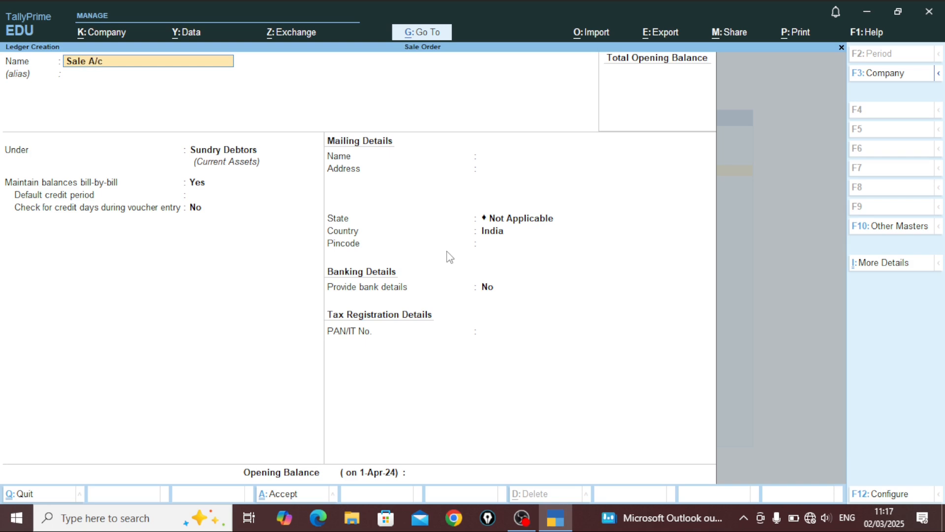
{"action": "key", "text": "Return"}
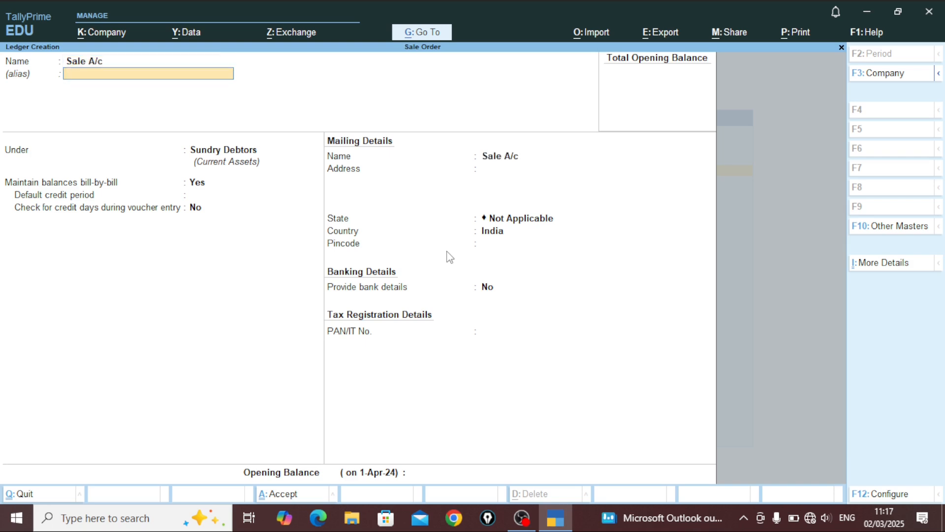
{"action": "key", "text": "Return"}
{"action": "key", "text": "Up"}
{"action": "key", "text": "Up"}
{"action": "key", "text": "Up"}
{"action": "key", "text": "Up"}
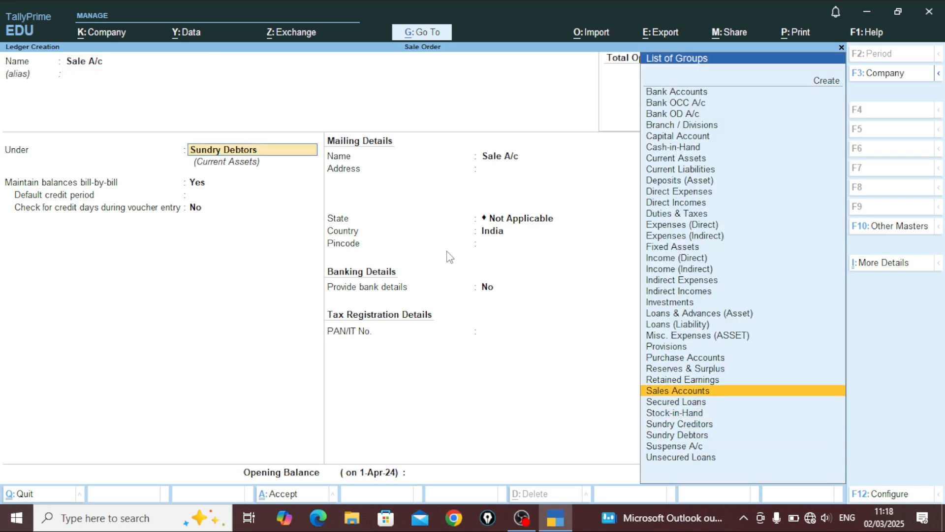
{"action": "key", "text": "Return"}
Save the Sale A/c ledger with its default ledger type and no opening balance, and leave ledger creation.
{"action": "key", "text": "Return"}
{"action": "key", "text": "Return"}
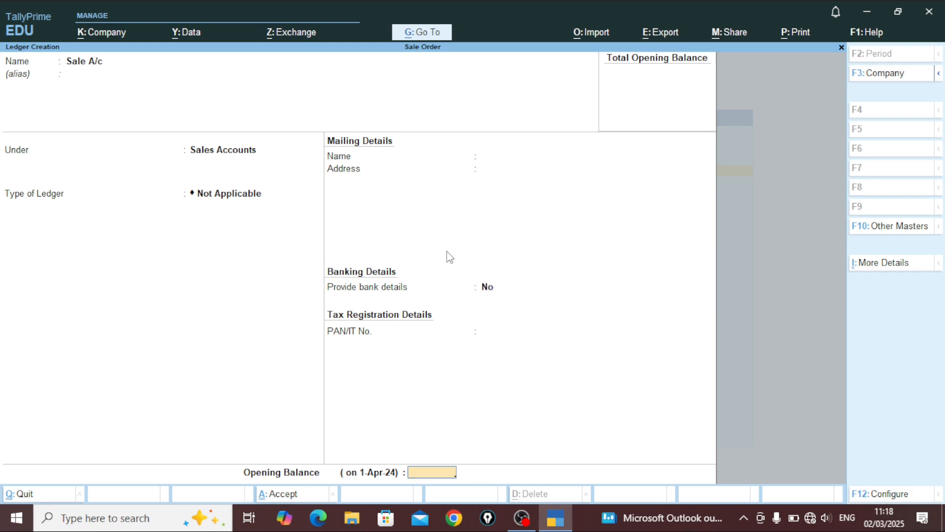
{"action": "key", "text": "Return"}
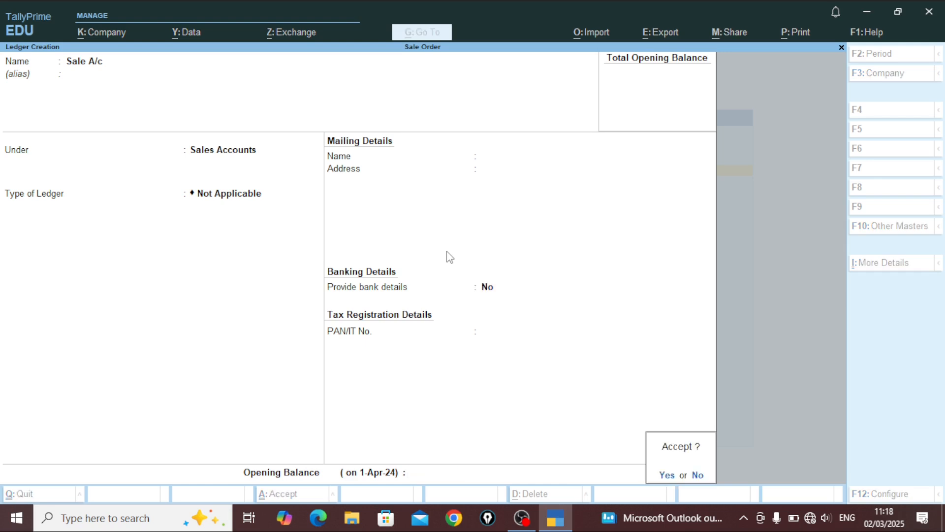
{"action": "key", "text": "Return"}
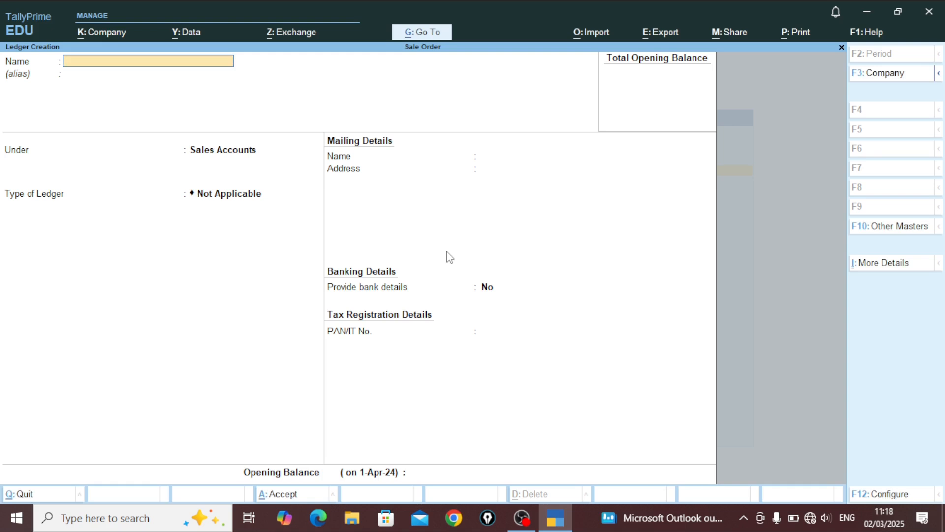
{"action": "key", "text": "Escape"}
{"action": "key", "text": "Escape"}
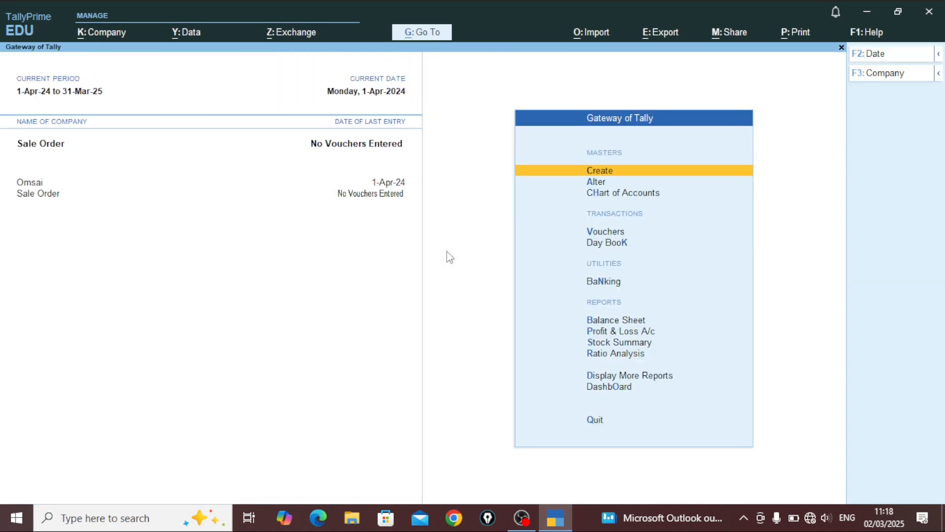
Open the creation form for a new stock item.
{"action": "key", "text": "Return"}
{"action": "key", "text": "Down"}
{"action": "key", "text": "Down"}
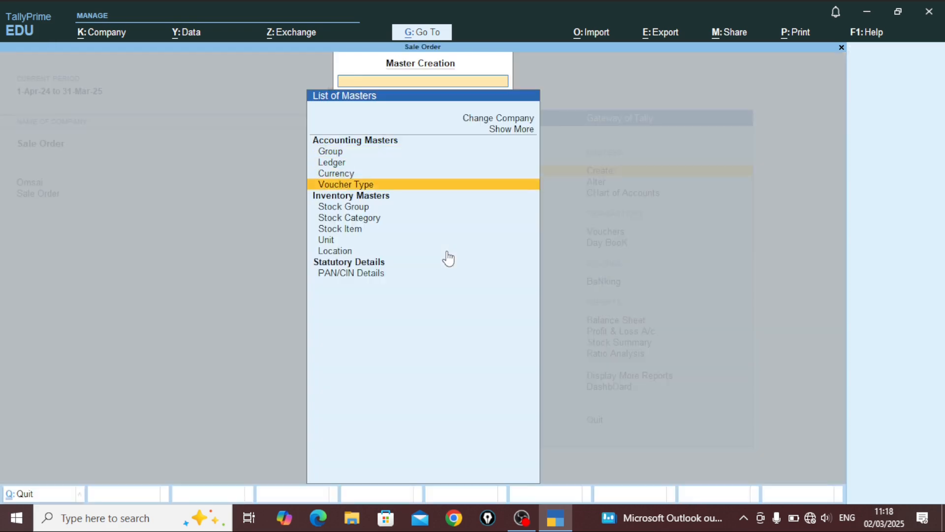
{"action": "key", "text": "Down"}
{"action": "key", "text": "Down"}
{"action": "key", "text": "Down"}
{"action": "key", "text": "Return"}
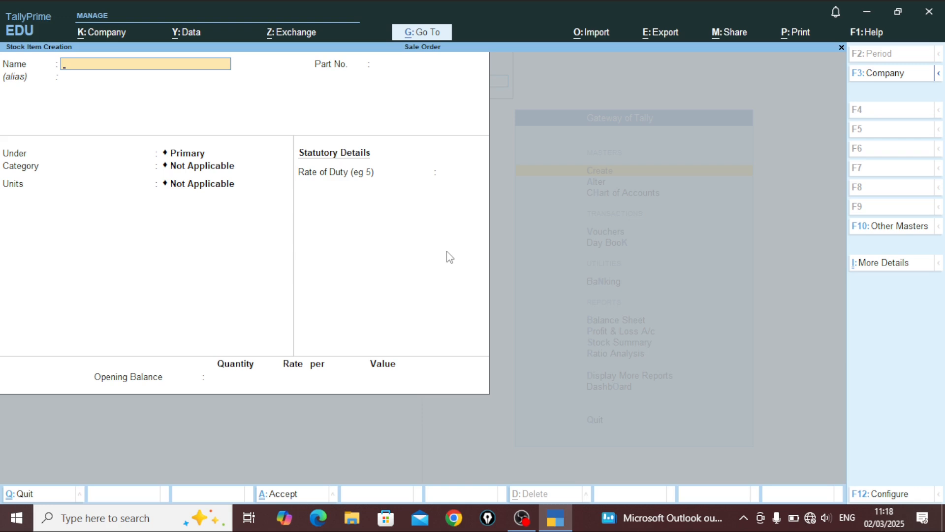
Name the stock item Speaker and start creating a new unit of measure for it.
{"action": "type", "text": "Speaker"}
{"action": "key", "text": "Return"}
{"action": "key", "text": "Return"}
{"action": "key", "text": "Return"}
{"action": "key", "text": "Up"}
{"action": "key", "text": "Return"}
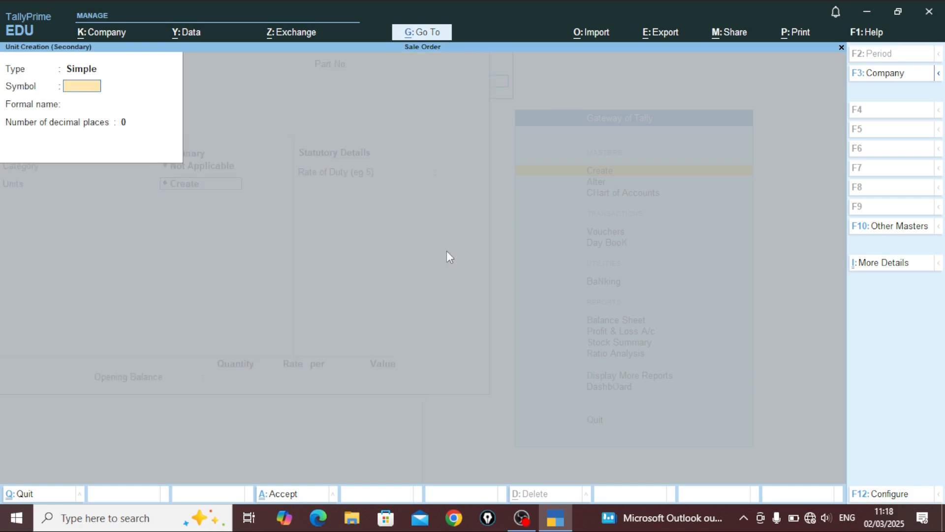
Create the simple unit pcs with 0 decimal places and save the Speaker stock item with it.
{"action": "type", "text": "pcs"}
{"action": "key", "text": "Return"}
{"action": "key", "text": "Return"}
{"action": "key", "text": "Return"}
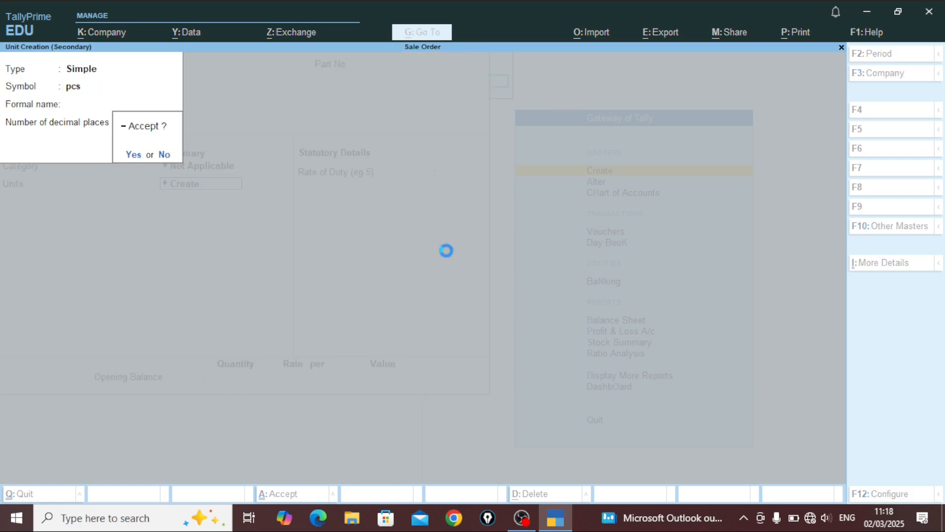
{"action": "key", "text": "Return"}
{"action": "key", "text": "Return"}
{"action": "key", "text": "Return"}
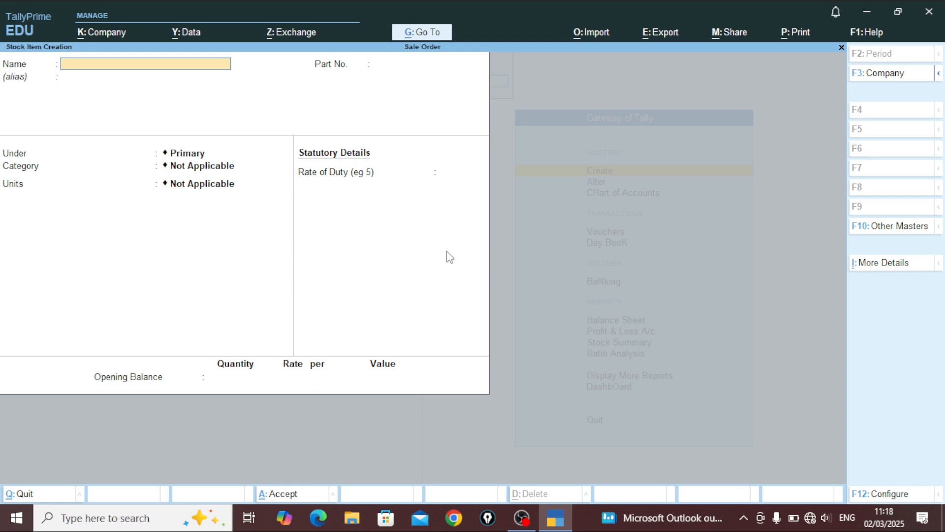
Create a second stock item named Mother Board with the unit pcs, save it, and leave stock item creation.
{"action": "type", "text": "Mother"}
{"action": "type", "text": "Board"}
{"action": "key", "text": "Return"}
{"action": "key", "text": "Return"}
{"action": "key", "text": "Down"}
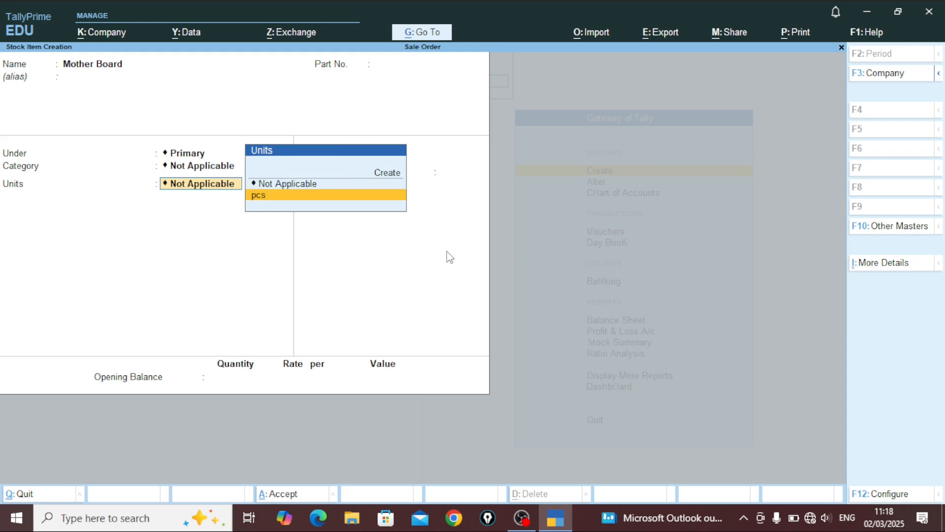
{"action": "key", "text": "Return"}
{"action": "key", "text": "Return"}
{"action": "key", "text": "Return"}
{"action": "key", "text": "Return"}
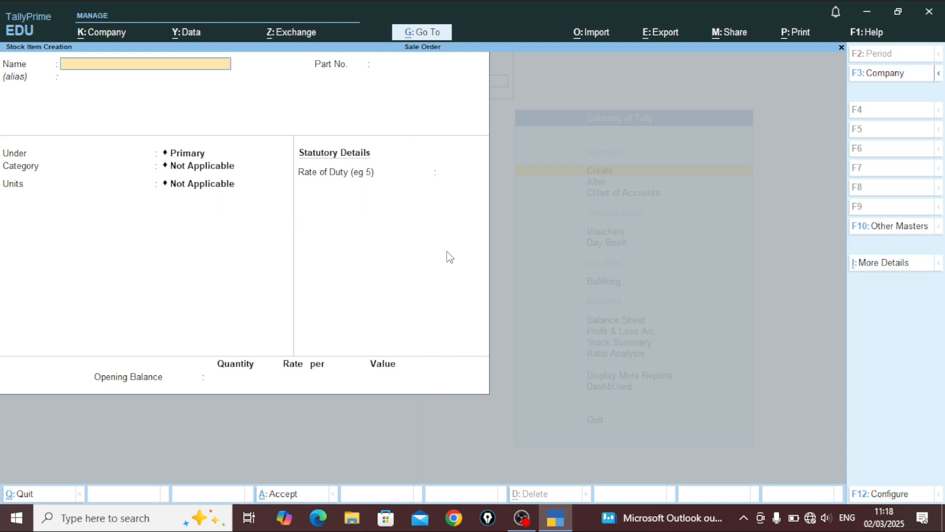
{"action": "key", "text": "Escape"}
{"action": "key", "text": "Return"}
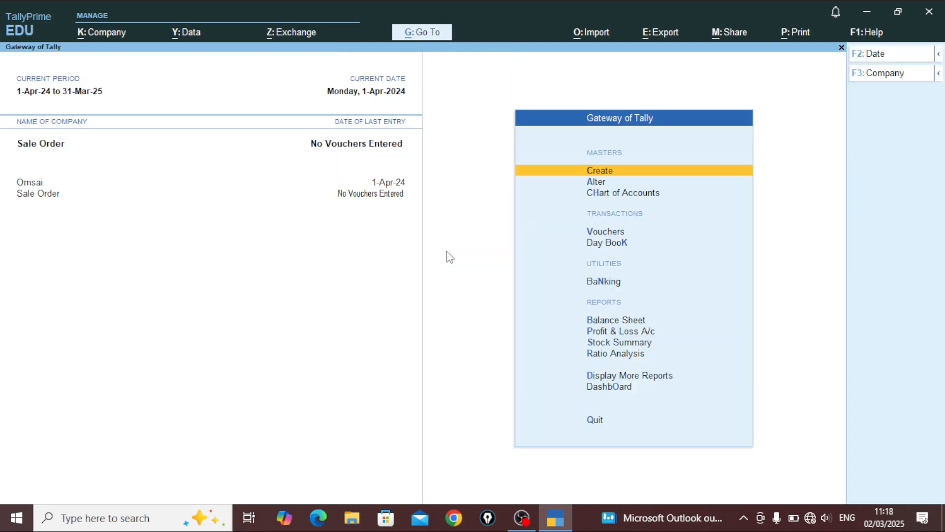
Open voucher entry and switch to a new Sales Order voucher.
{"action": "key", "text": "Down"}
{"action": "key", "text": "Down"}
{"action": "key", "text": "Down"}
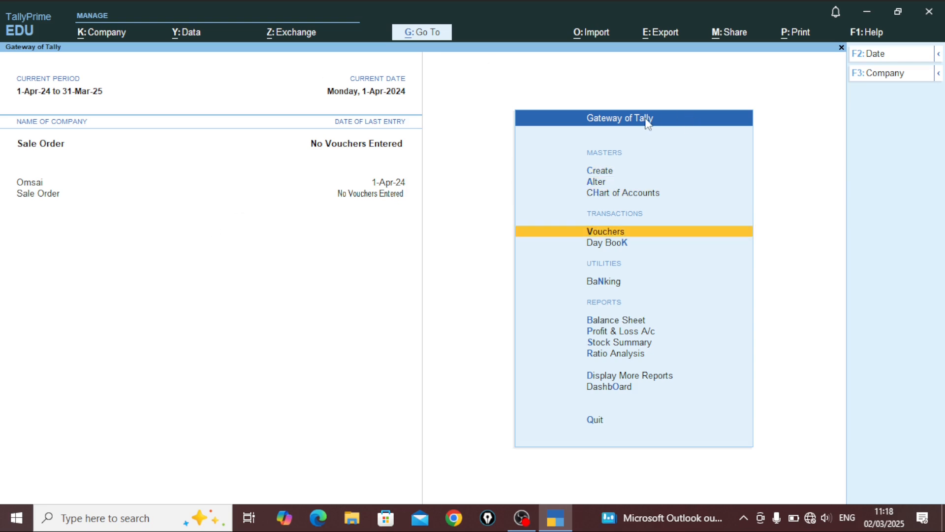
{"action": "left_click", "coordinate": [624, 234]}
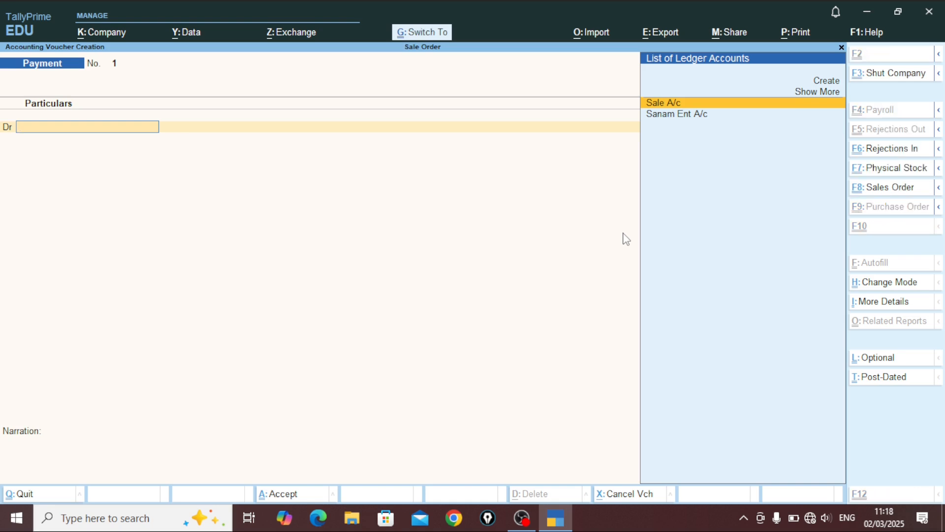
{"action": "key", "text": "ctrl+F8"}
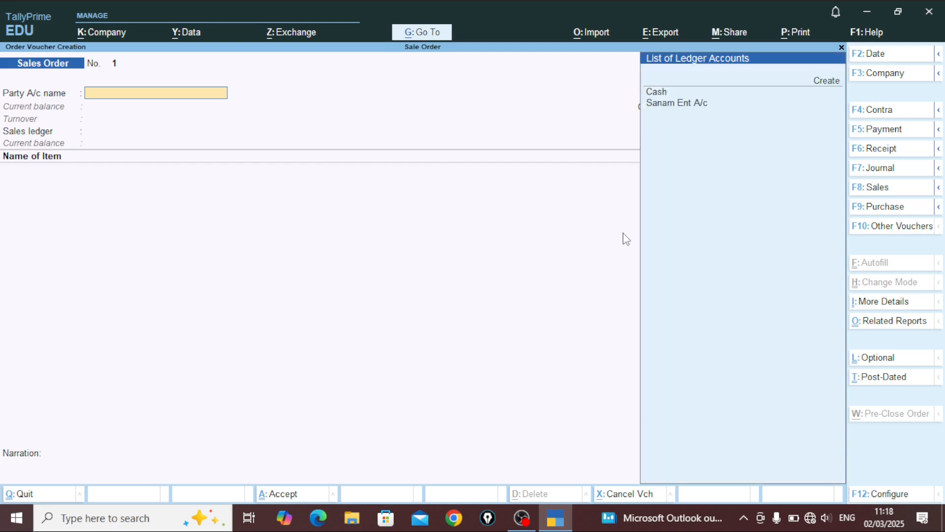
Choose Sanam Ent A/c as the sales order's party, leaving the order details blank and the remaining party details at their defaults.
{"action": "key", "text": "Down"}
{"action": "key", "text": "Down"}
{"action": "key", "text": "Down"}
{"action": "key", "text": "Return"}
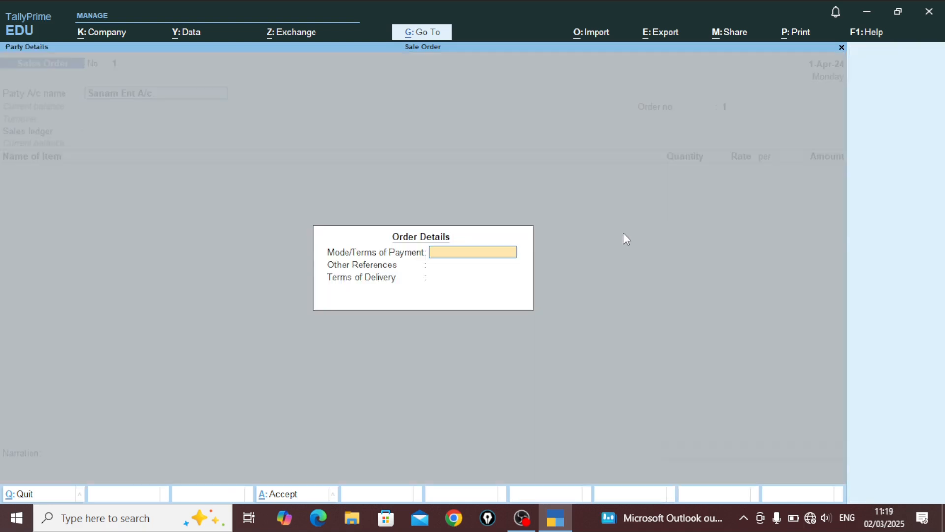
{"action": "key", "text": "Return"}
{"action": "key", "text": "Return"}
{"action": "key", "text": "Return"}
{"action": "key", "text": "Return"}
{"action": "key", "text": "Return"}
{"action": "key", "text": "Return"}
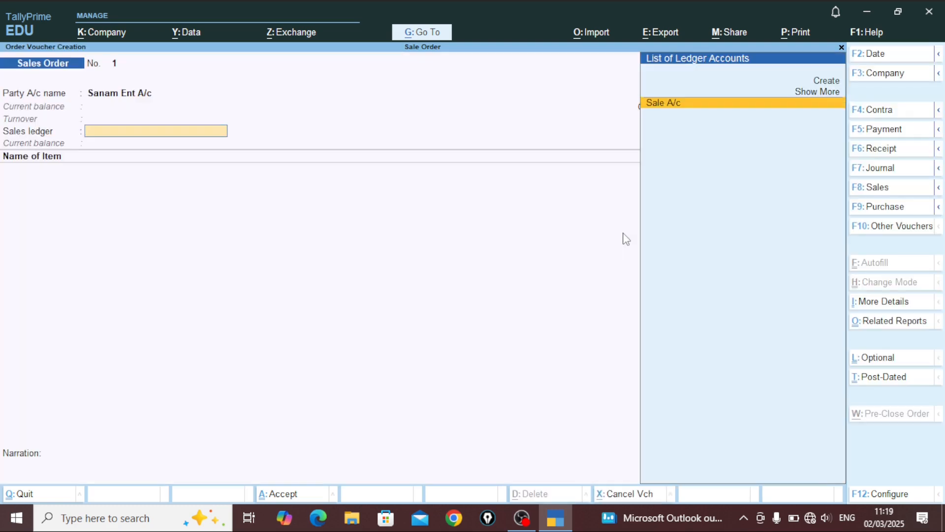
{"action": "key", "text": "Return"}
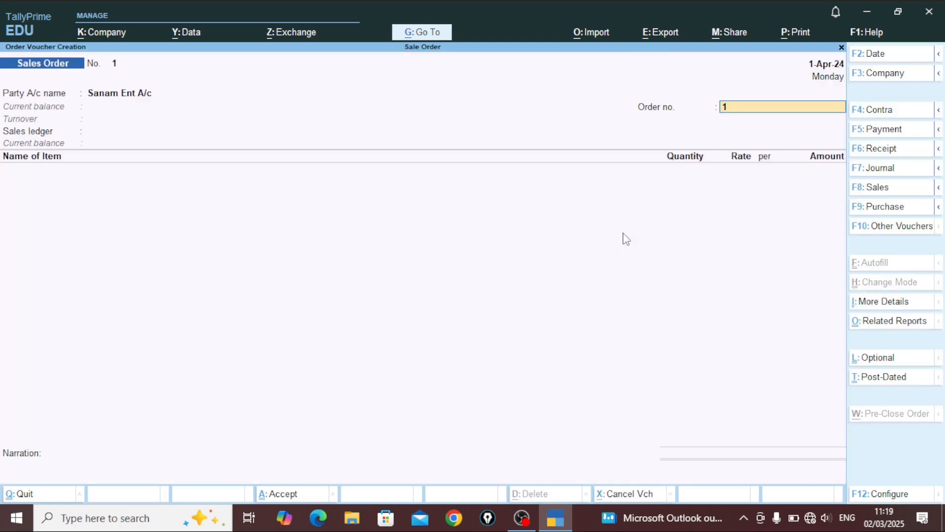
Enter the sales order's order number and select Sale A/c as its sales ledger.
{"action": "type", "text": "ord/se/24-25/001"}
{"action": "key", "text": "Return"}
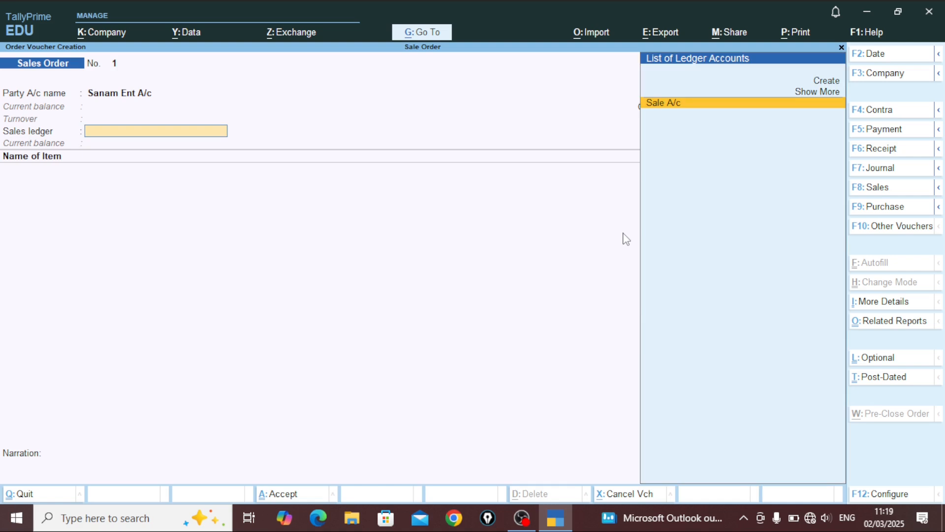
{"action": "key", "text": "Return"}
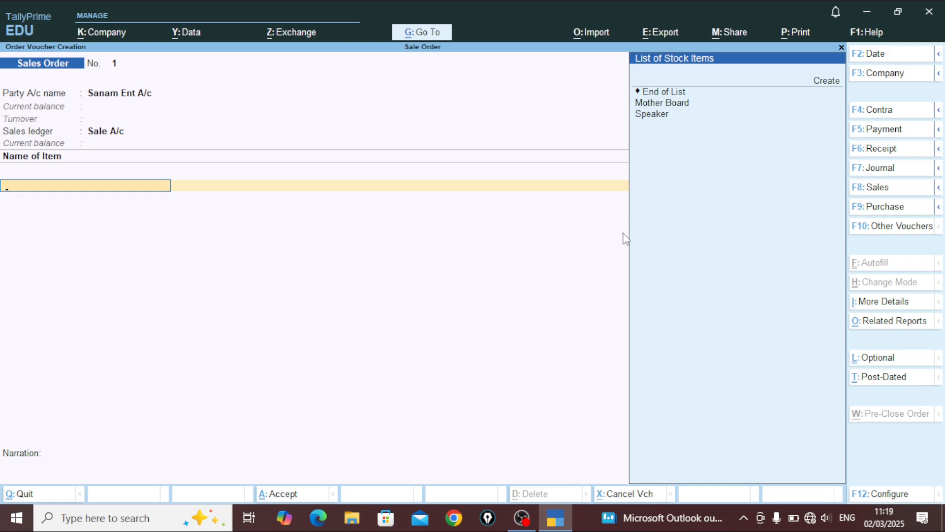
Add Mother Board as the sales order's first item, with a blank description and the default due date 1-Apr-24.
{"action": "key", "text": "Down"}
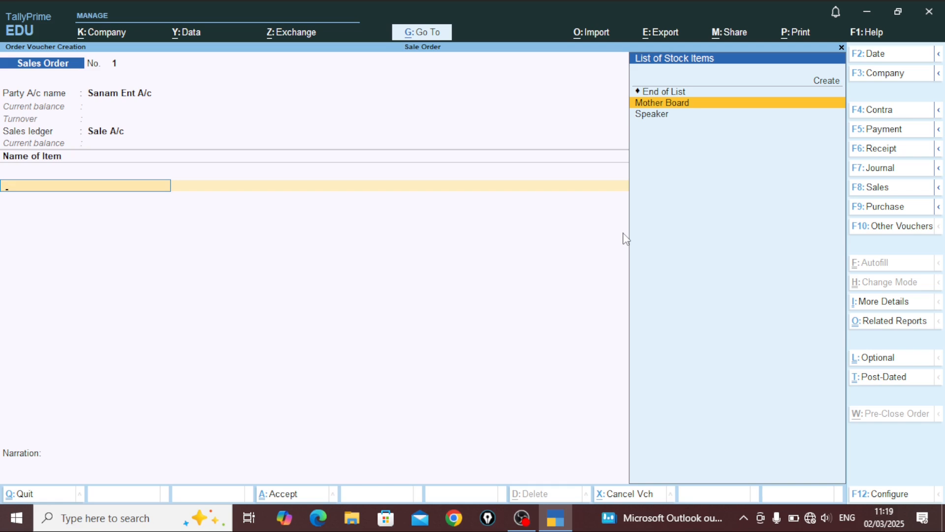
{"action": "key", "text": "Up"}
{"action": "key", "text": "Down"}
{"action": "key", "text": "Return"}
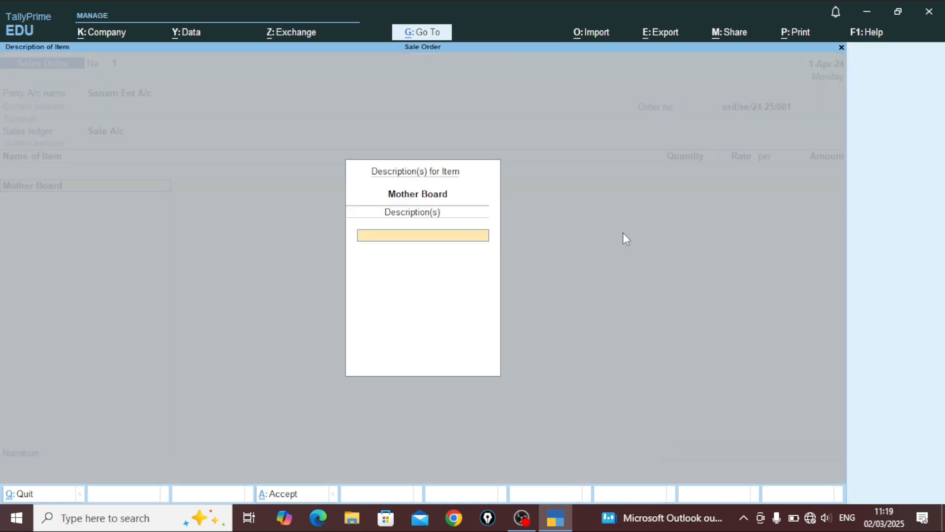
{"action": "key", "text": "Return"}
{"action": "key", "text": "Return"}
Set the Mother Board line to a quantity of 20 pcs at a rate of 1,500 per pcs.
{"action": "type", "text": "100"}
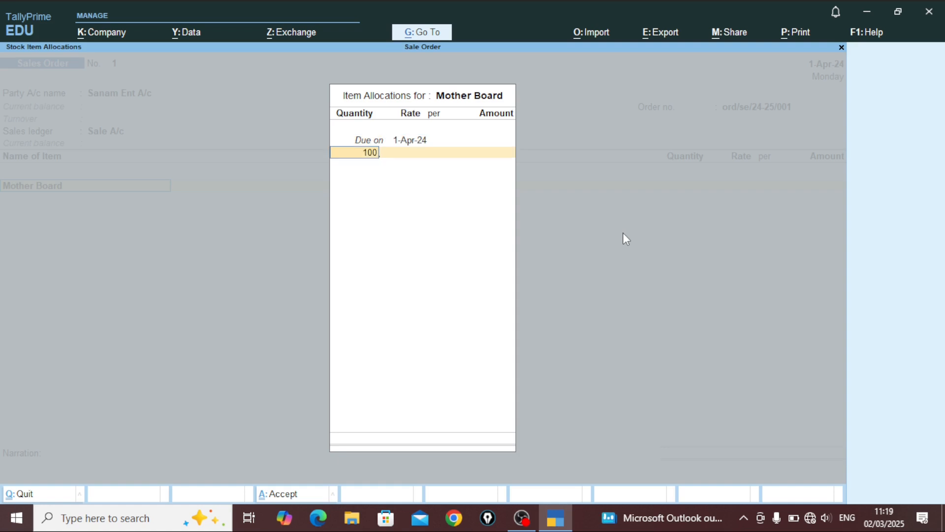
{"action": "key", "text": "BackSpace"}
{"action": "key", "text": "BackSpace"}
{"action": "key", "text": "BackSpace"}
{"action": "type", "text": "20"}
{"action": "key", "text": "Return"}
{"action": "key", "text": "Return"}
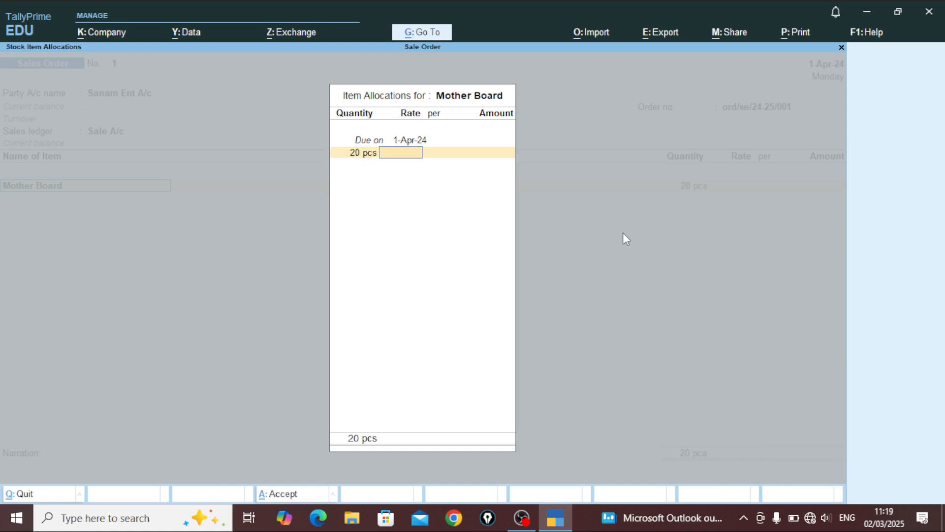
{"action": "type", "text": "1500"}
{"action": "key", "text": "Return"}
{"action": "key", "text": "Return"}
{"action": "key", "text": "Return"}
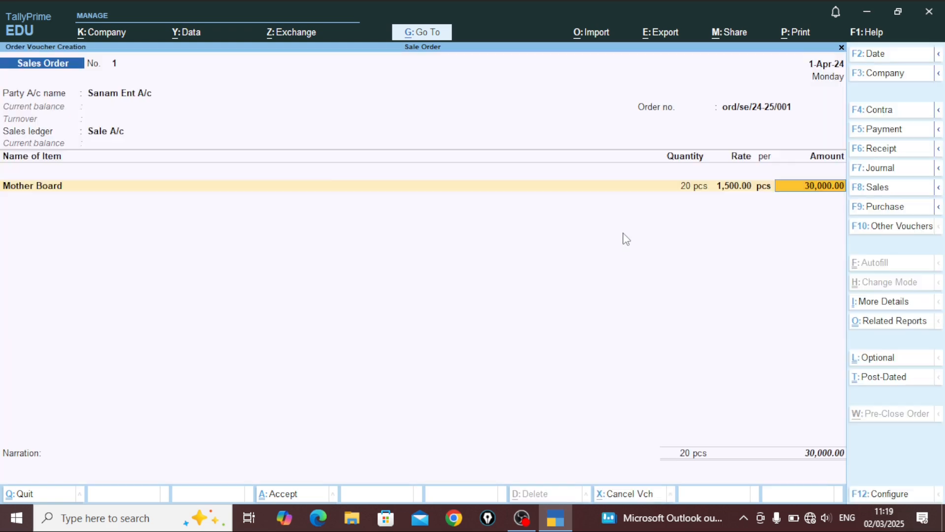
{"action": "key", "text": "Return"}
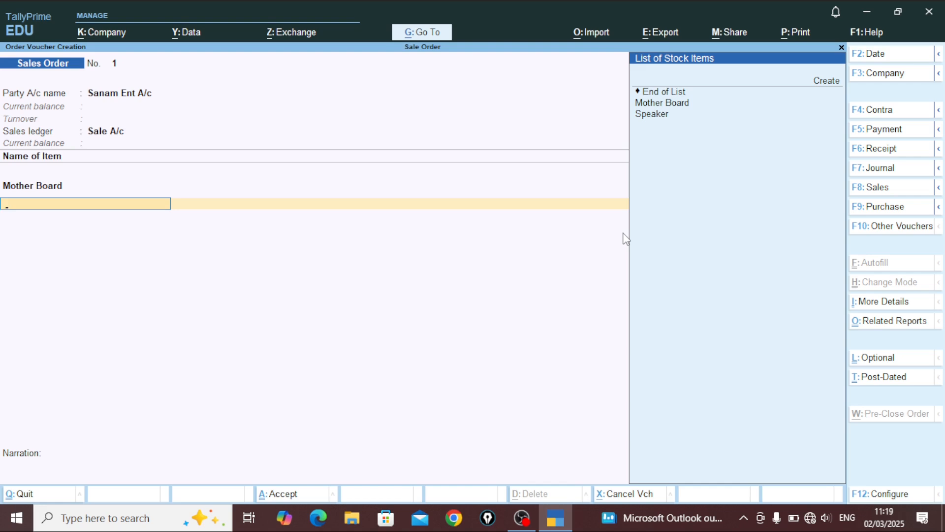
Add Speaker as the second item without a description, due 1-Apr-24, with a quantity of 20 pcs at a rate of 1,200.
{"action": "key", "text": "Down"}
{"action": "key", "text": "Down"}
{"action": "key", "text": "Return"}
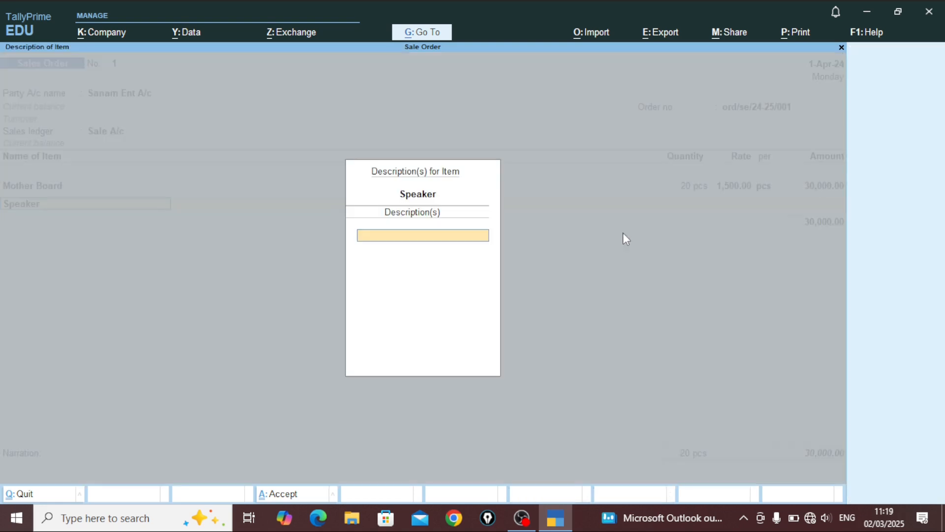
{"action": "key", "text": "Return"}
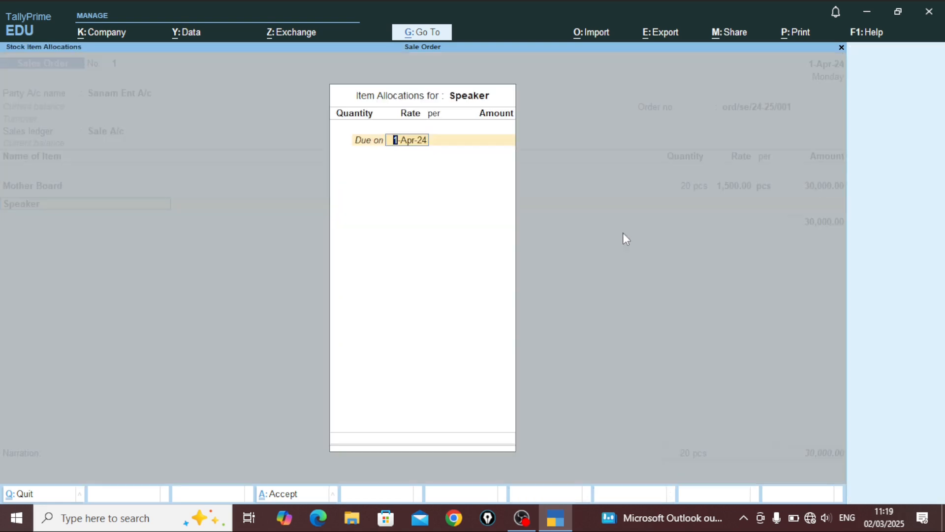
{"action": "key", "text": "Return"}
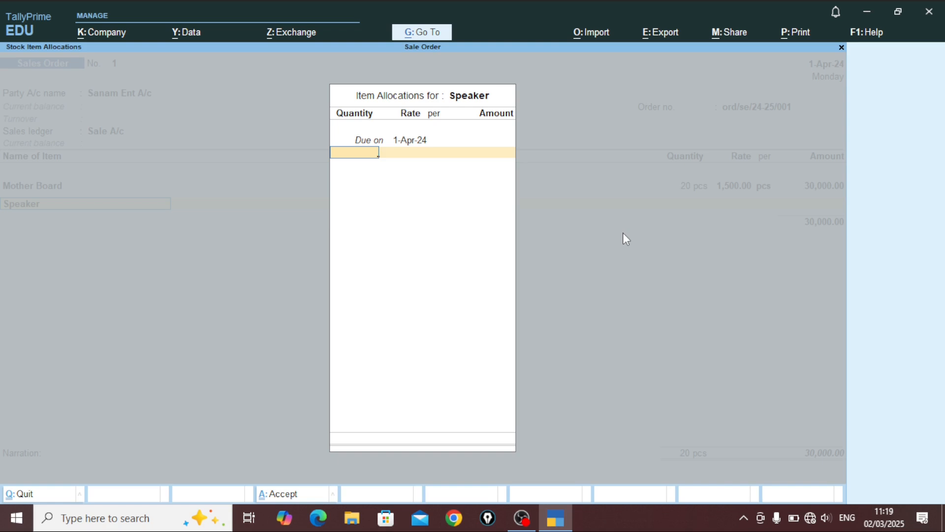
{"action": "type", "text": "20"}
{"action": "key", "text": "Return"}
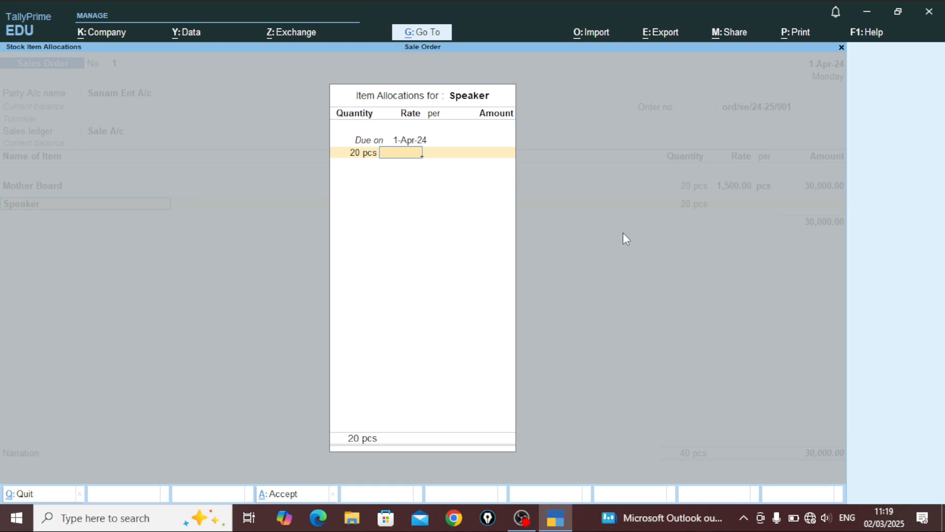
{"action": "type", "text": "1200"}
{"action": "key", "text": "Return"}
{"action": "key", "text": "Return"}
{"action": "key", "text": "Return"}
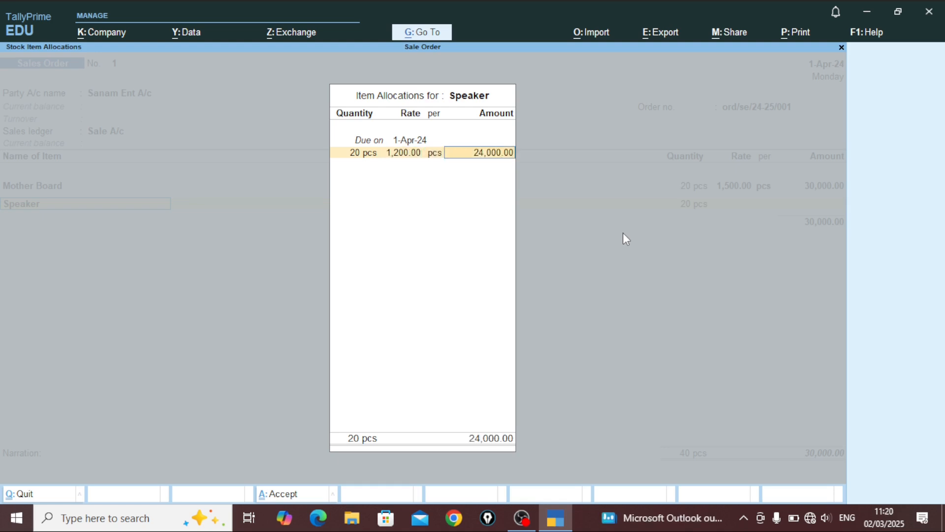
{"action": "key", "text": "Return"}
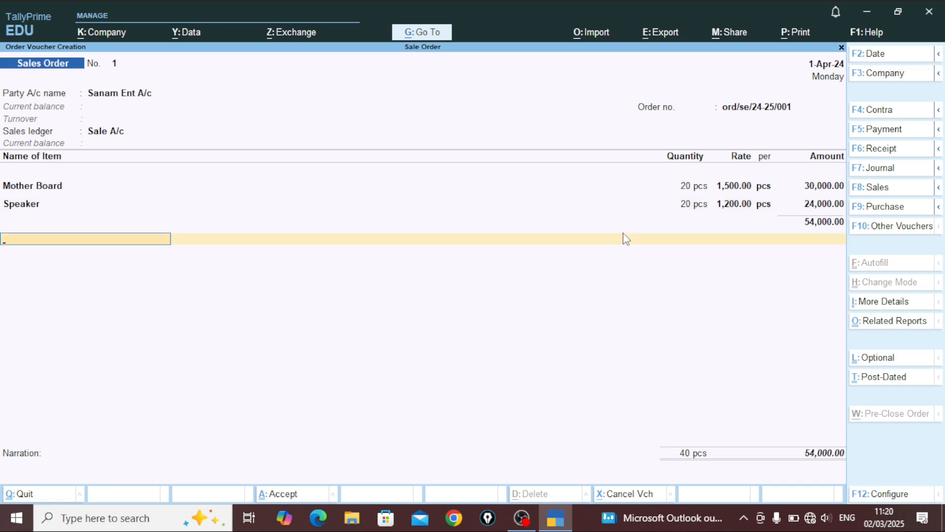
End the sales order's item list, leave the narration blank and save the voucher.
{"action": "key", "text": "Return"}
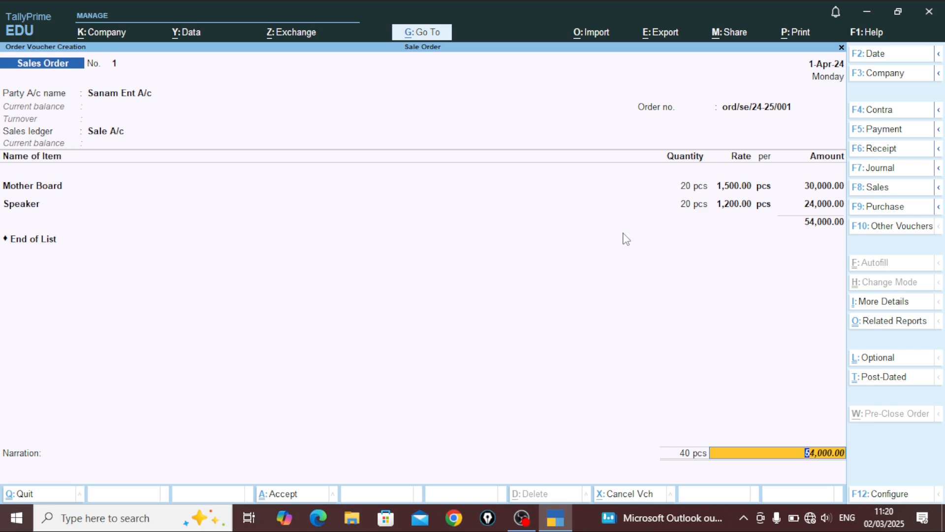
{"action": "key", "text": "Return"}
{"action": "key", "text": "Return"}
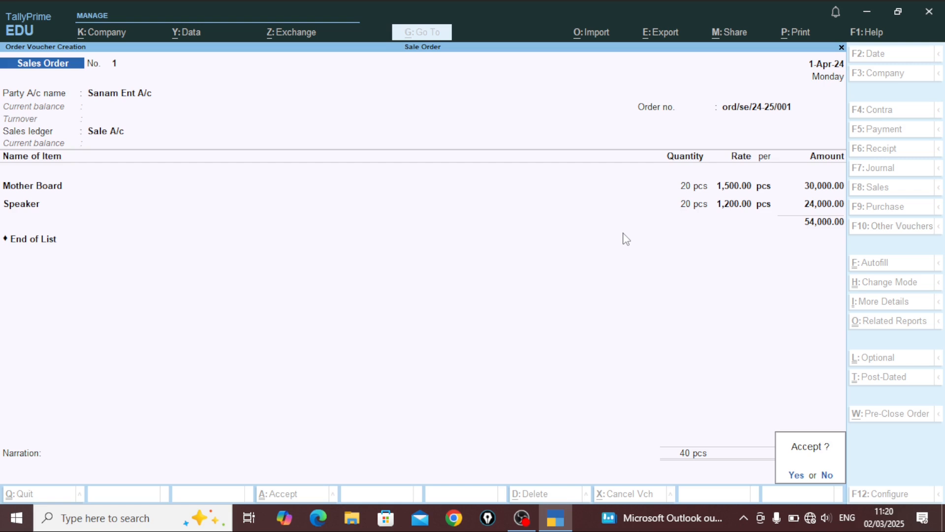
{"action": "key", "text": "Return"}
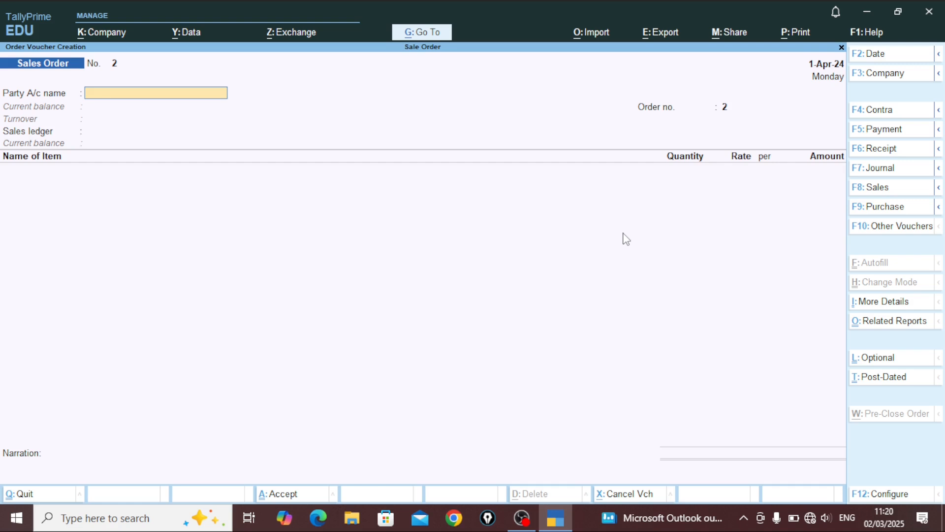
Switch to a new Delivery Note voucher and enter the reference number ch/se/24-25/001, keeping the date 1-Apr-24.
{"action": "key", "text": "ctrl"}
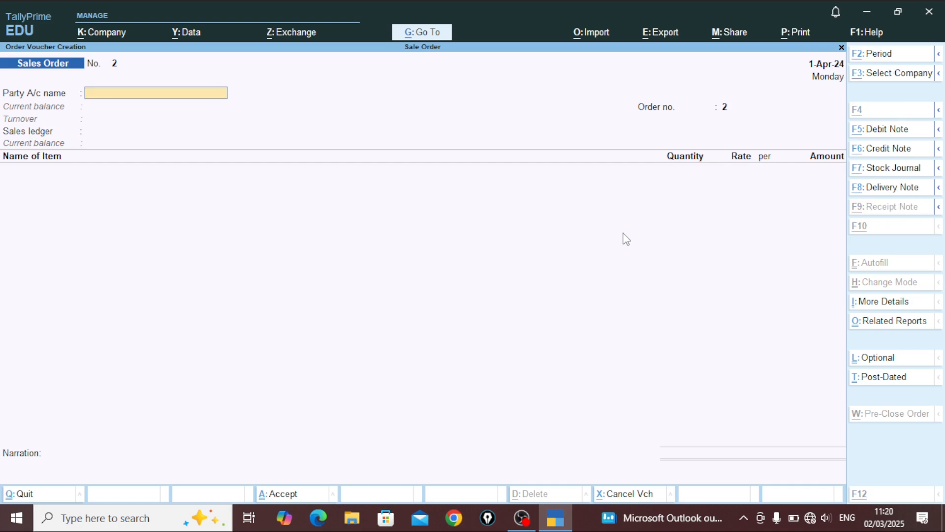
{"action": "key", "text": "alt+F8"}
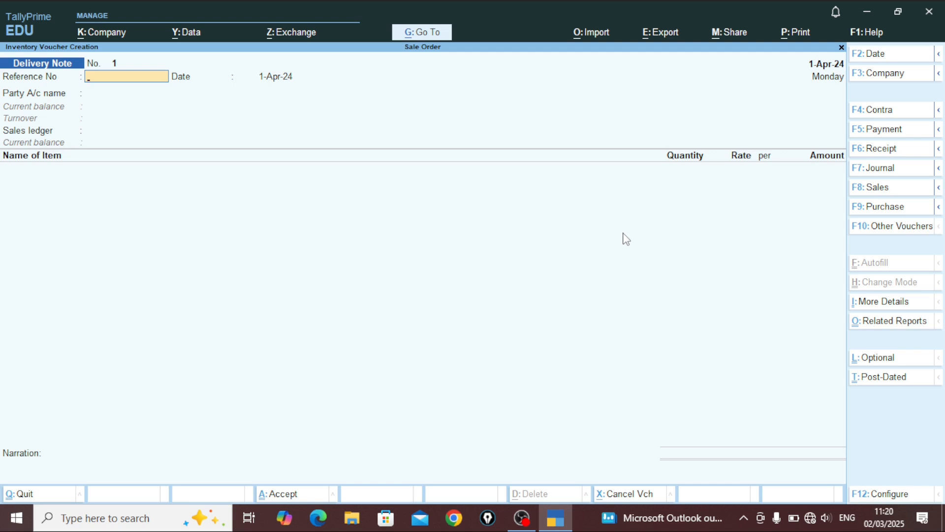
{"action": "type", "text": "ch"}
{"action": "type", "text": "/se/24-25/001"}
{"action": "key", "text": "Return"}
{"action": "key", "text": "Return"}
Choose Sanam Ent A/c as the delivery note's party, link its 1-Apr-24 sales order, and keep the remaining details and Sale A/c ledger.
{"action": "key", "text": "Down"}
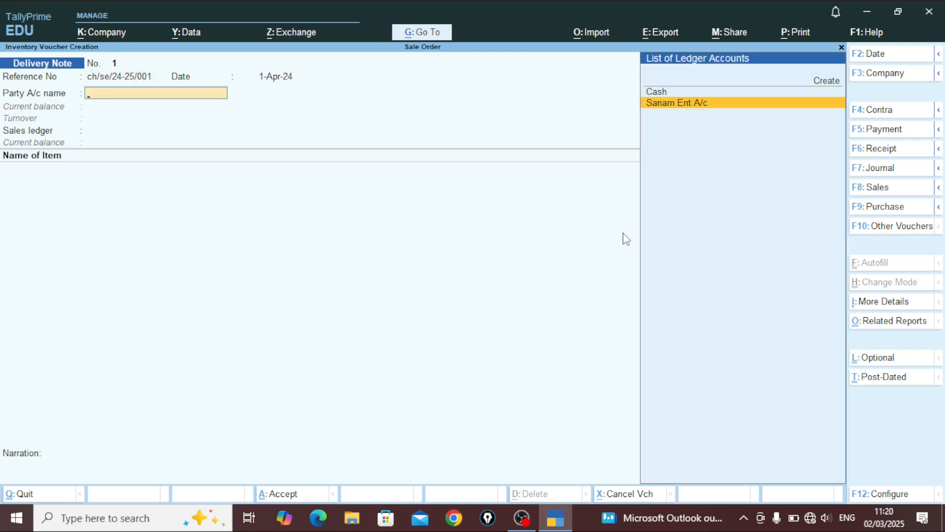
{"action": "key", "text": "Return"}
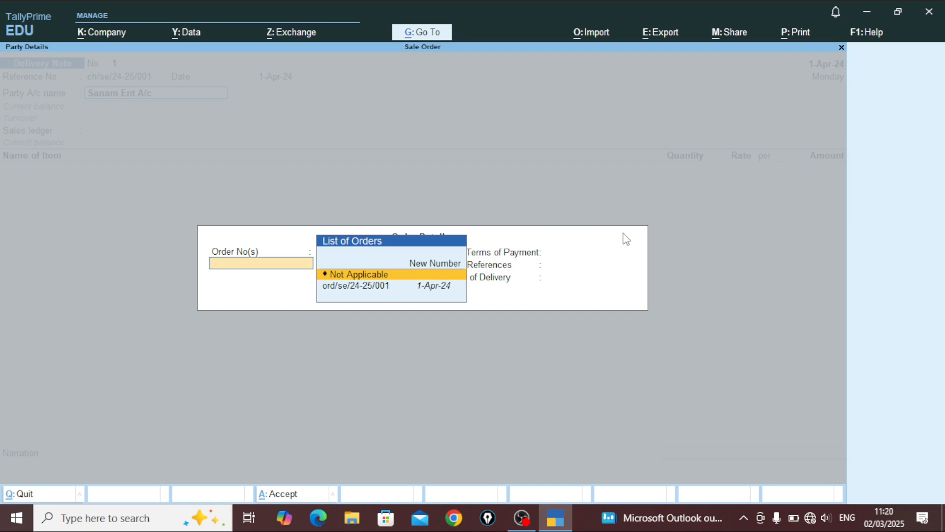
{"action": "key", "text": "Down"}
{"action": "key", "text": "Return"}
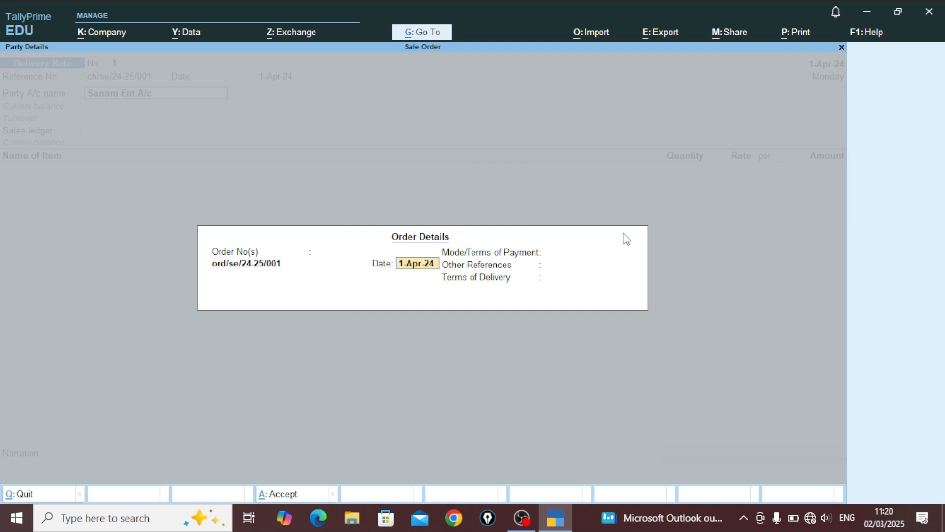
{"action": "key", "text": "Return"}
{"action": "key", "text": "Return"}
{"action": "key", "text": "Return"}
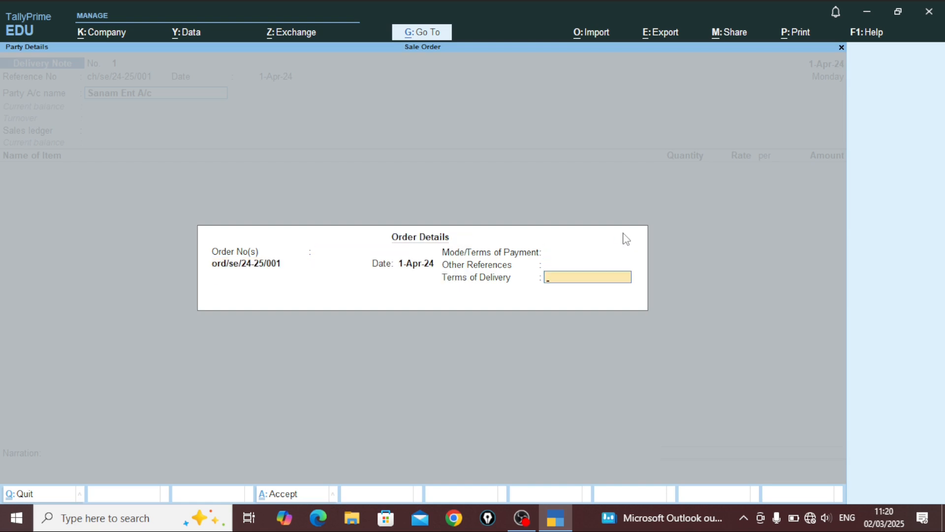
{"action": "key", "text": "Return"}
{"action": "key", "text": "Return"}
{"action": "key", "text": "Return"}
{"action": "key", "text": "Return"}
Set the delivery note's Mother Board quantity to 18 pcs, keeping the order allocation and the 1,500 rate.
{"action": "key", "text": "Return"}
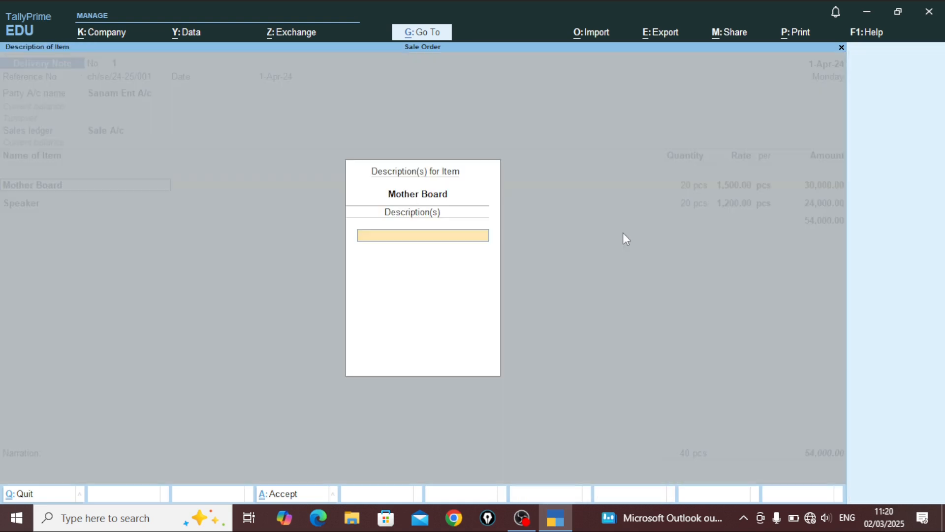
{"action": "key", "text": "Return"}
{"action": "key", "text": "Return"}
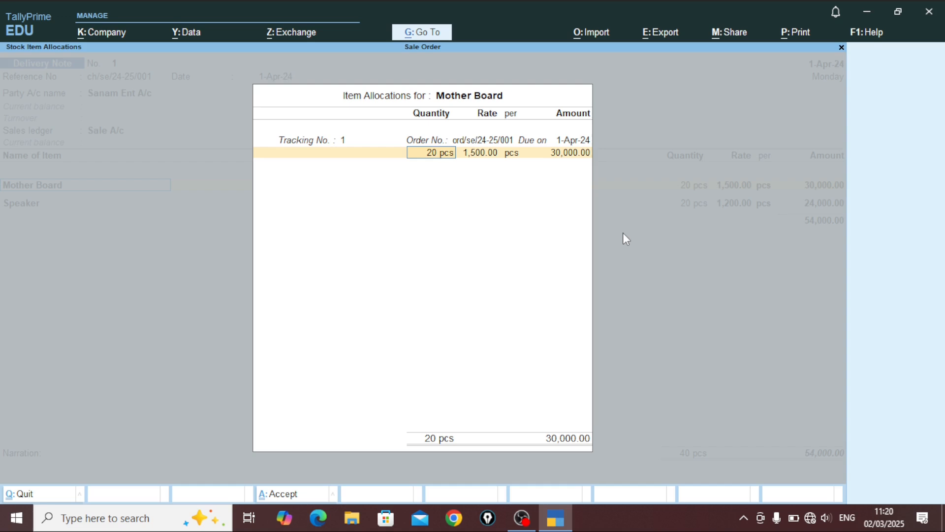
{"action": "type", "text": "18"}
{"action": "key", "text": "Return"}
{"action": "key", "text": "Return"}
{"action": "key", "text": "Return"}
{"action": "key", "text": "Return"}
{"action": "key", "text": "Return"}
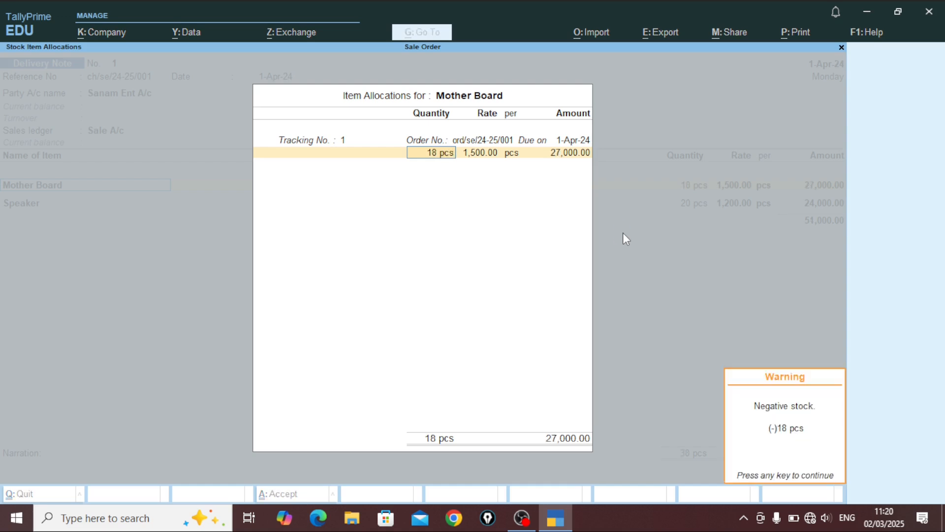
{"action": "key", "text": "Return"}
{"action": "key", "text": "Return"}
{"action": "key", "text": "Return"}
{"action": "key", "text": "Return"}
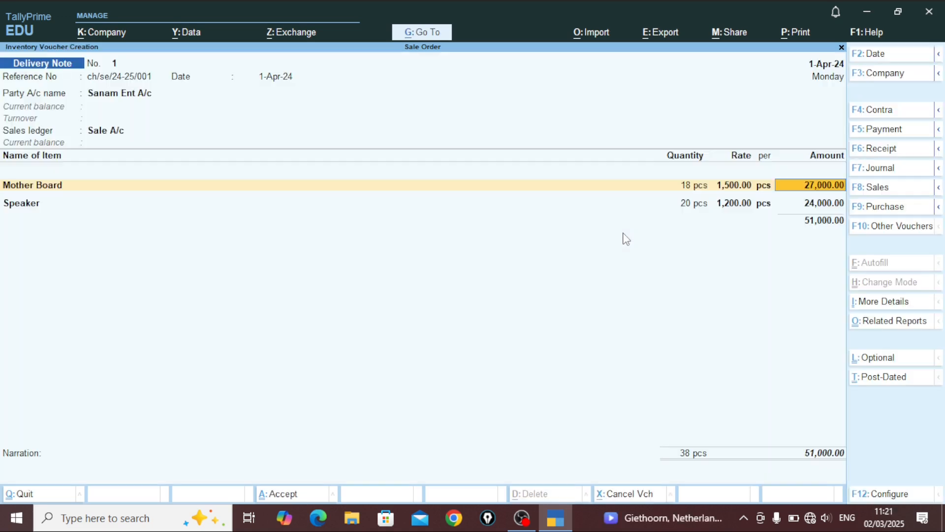
Set the delivery note's Speaker quantity to 18 pcs, keeping the order allocation and the 1,200 rate.
{"action": "key", "text": "Return"}
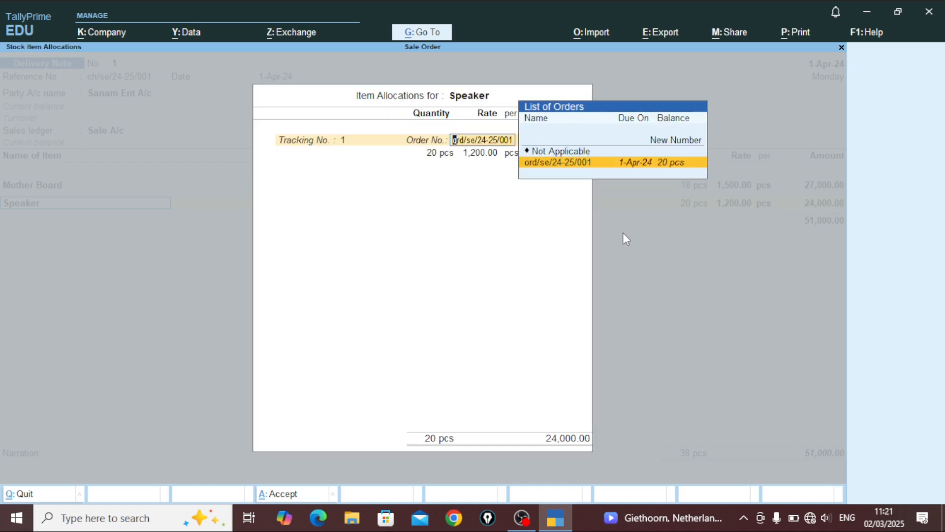
{"action": "key", "text": "Return"}
{"action": "key", "text": "Return"}
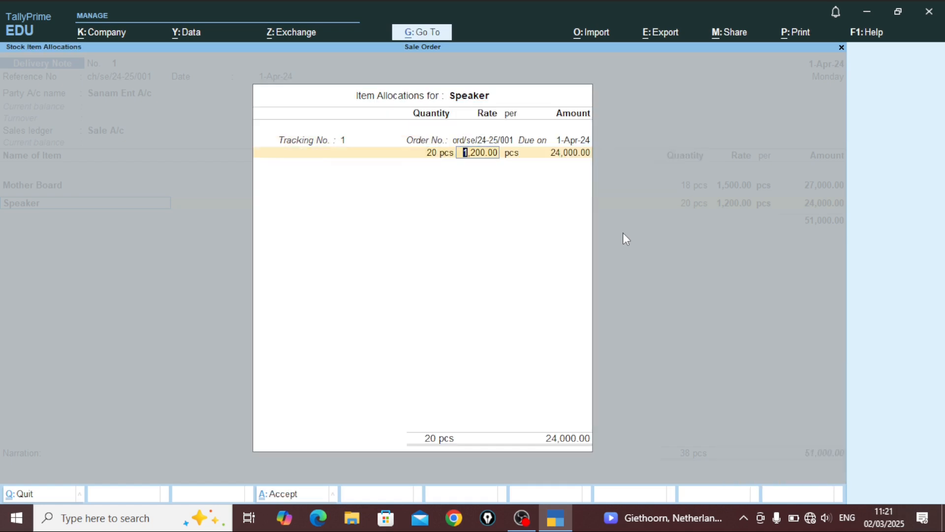
{"action": "key", "text": "BackSpace"}
{"action": "type", "text": "18"}
{"action": "key", "text": "Return"}
{"action": "key", "text": "Return"}
{"action": "key", "text": "Return"}
{"action": "key", "text": "Return"}
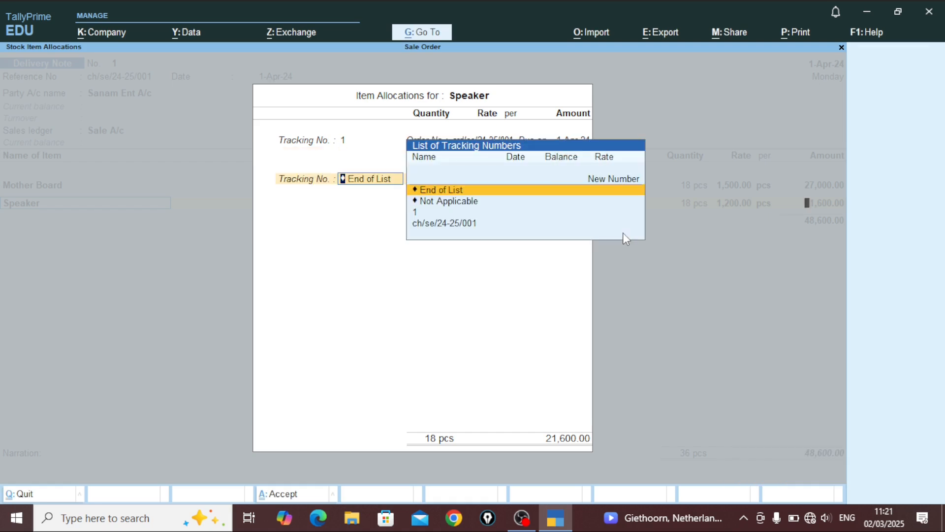
{"action": "key", "text": "Return"}
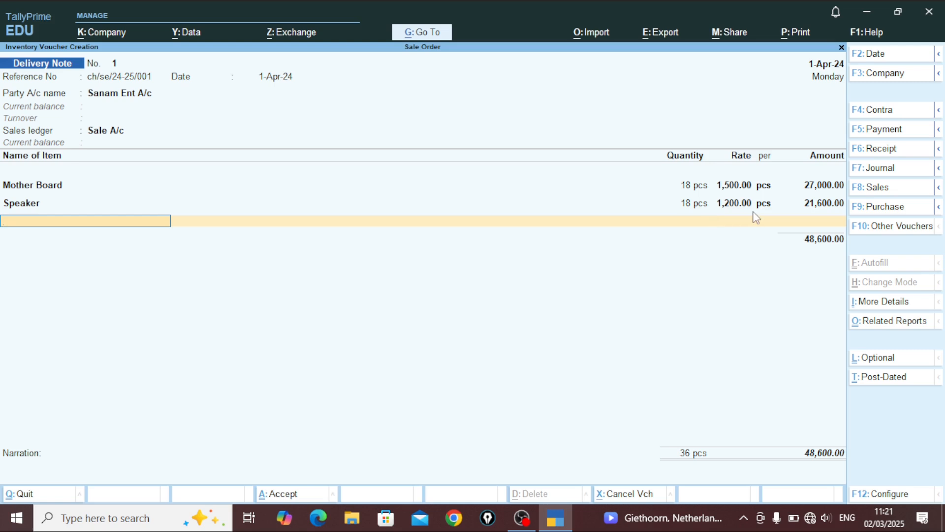
End the delivery note's item list, leave the narration blank and save the voucher.
{"action": "key", "text": "Return"}
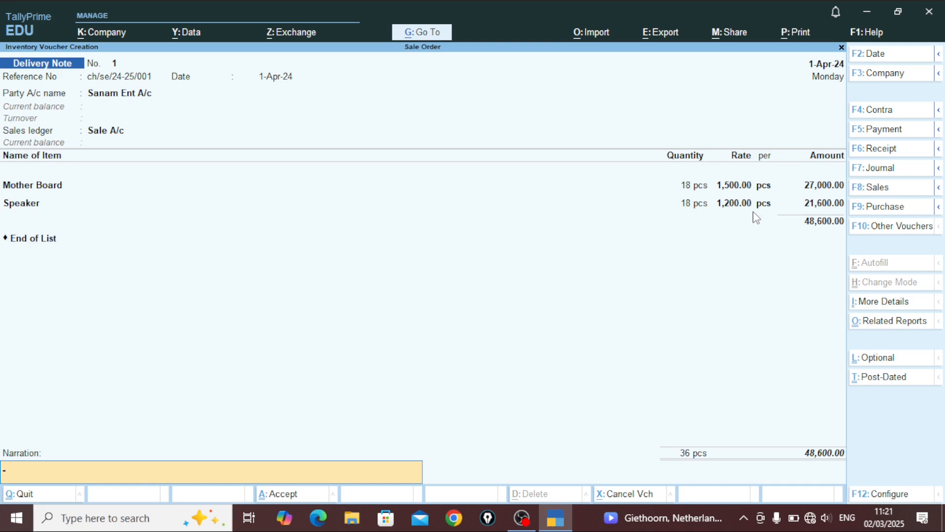
{"action": "key", "text": "Return"}
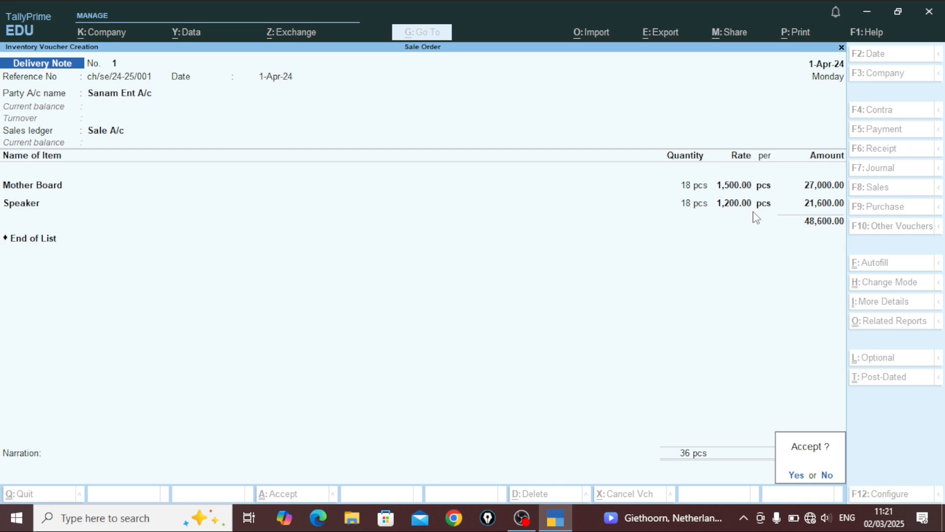
{"action": "key", "text": "y"}
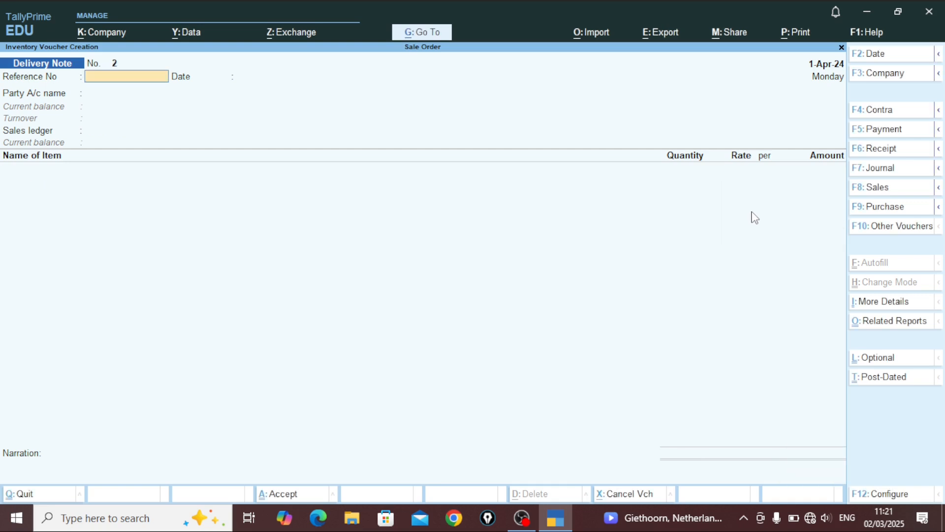
Switch from the delivery note to a new Rejections In voucher.
{"action": "key", "text": "ctrl"}
{"action": "key", "text": "ctrl+F6"}
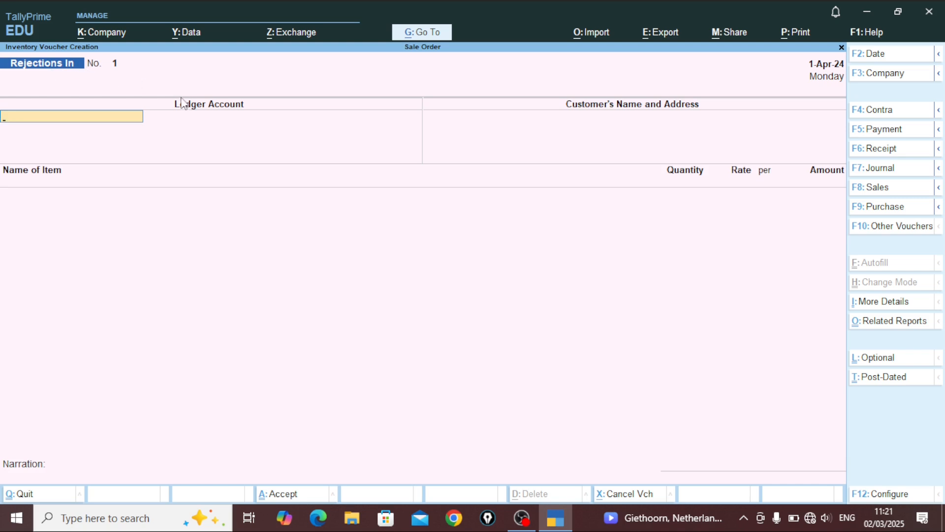
Set Sanam Ent A/c as the Rejections In ledger account and customer, leaving the address blank.
{"action": "key", "text": "Down"}
{"action": "key", "text": "Down"}
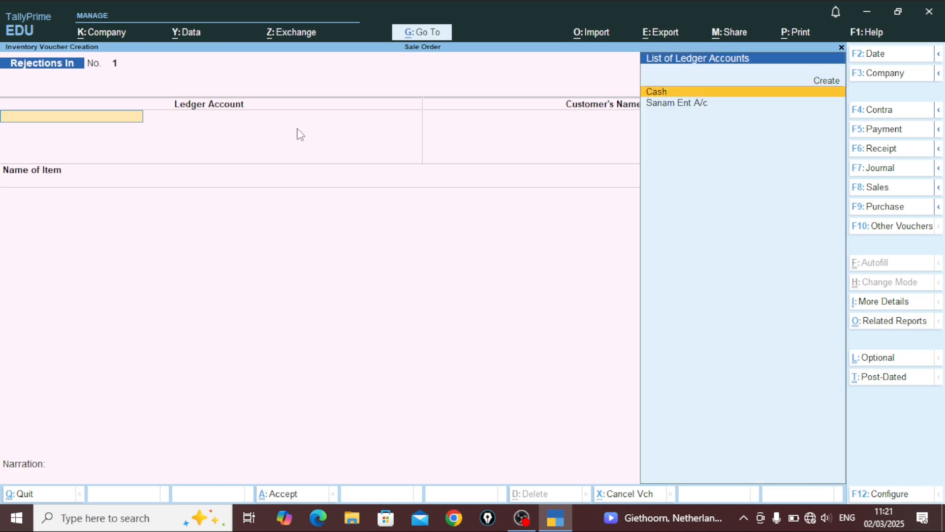
{"action": "key", "text": "Return"}
{"action": "key", "text": "Return"}
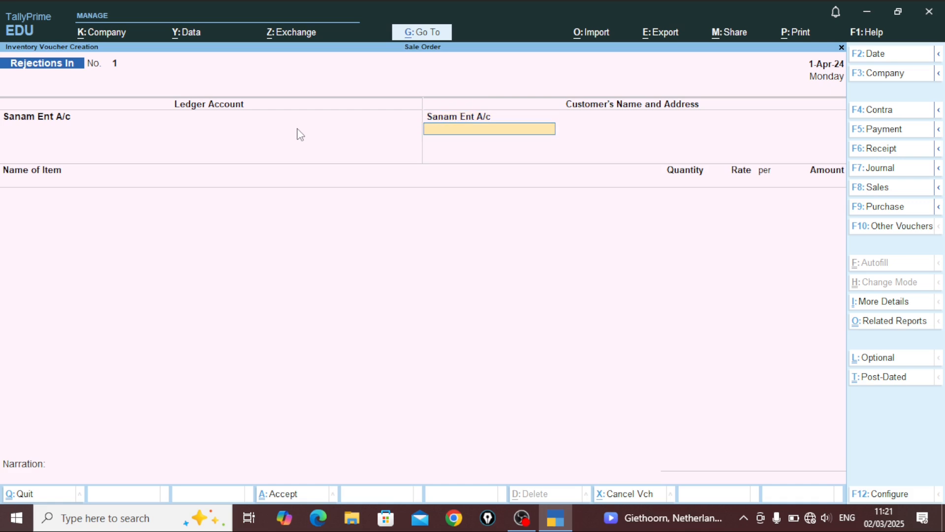
{"action": "key", "text": "Return"}
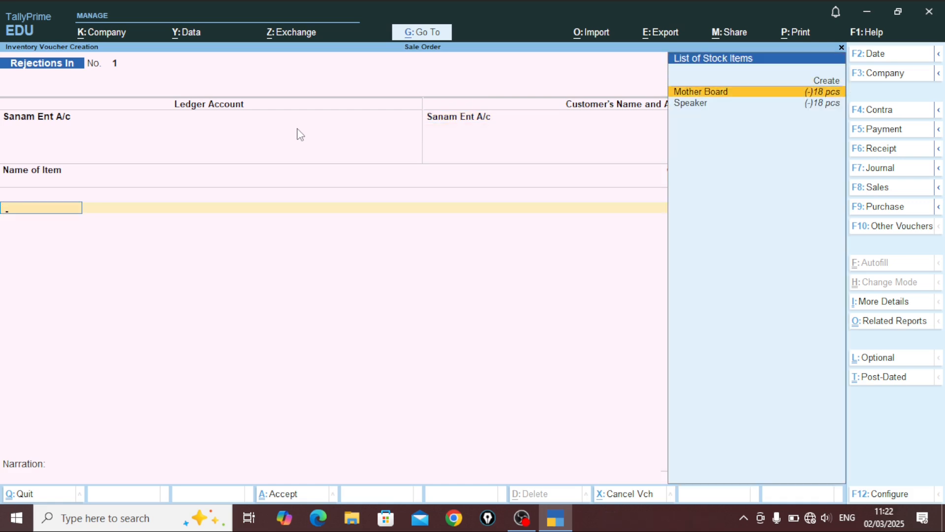
Add Mother Board to the Rejections In voucher against tracking number 1, with a quantity of 3 pcs and the 1,500 rate kept.
{"action": "key", "text": "Up"}
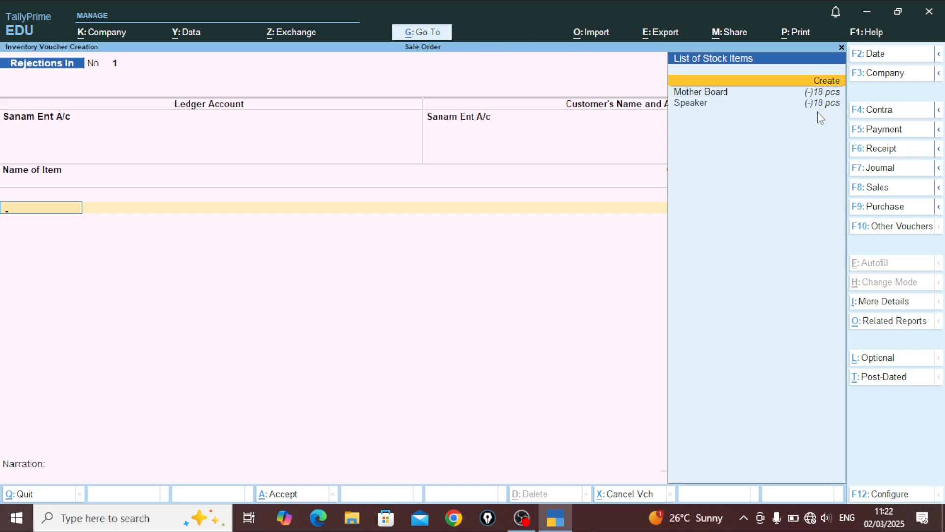
{"action": "key", "text": "Down"}
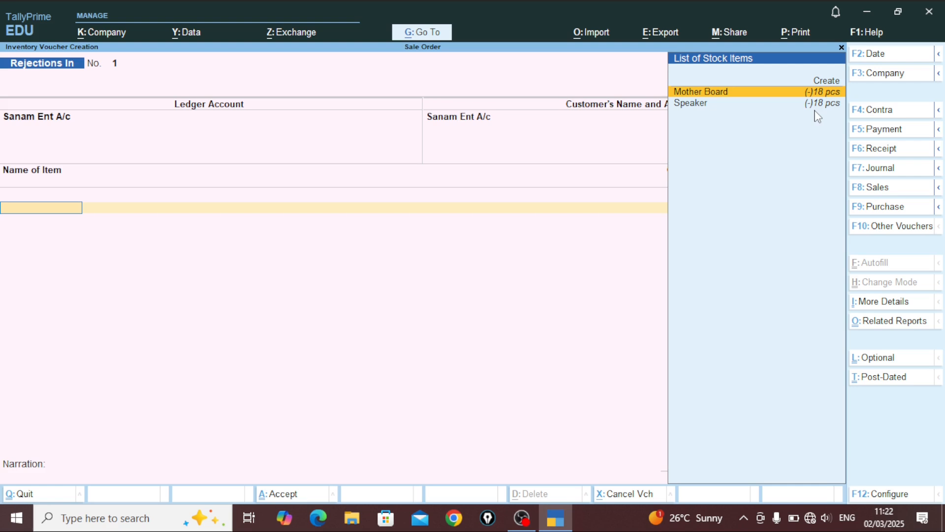
{"action": "key", "text": "Return"}
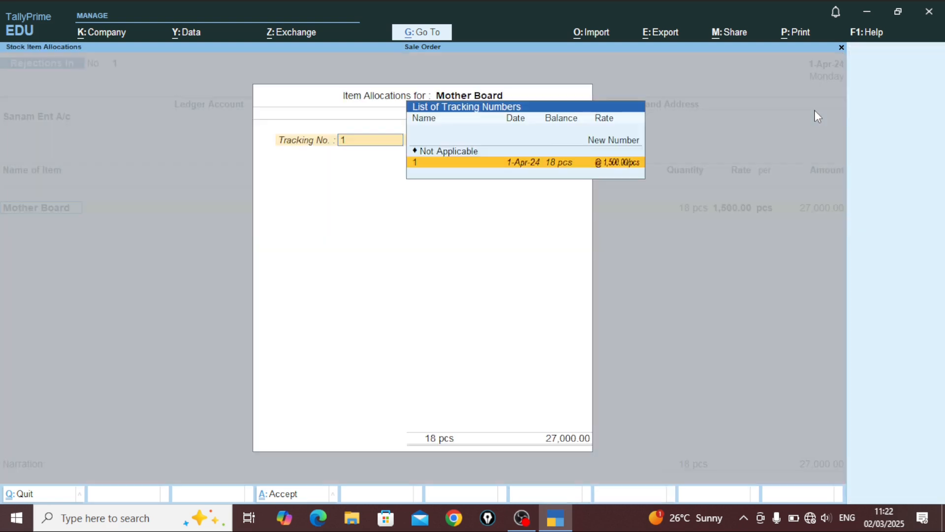
{"action": "key", "text": "Return"}
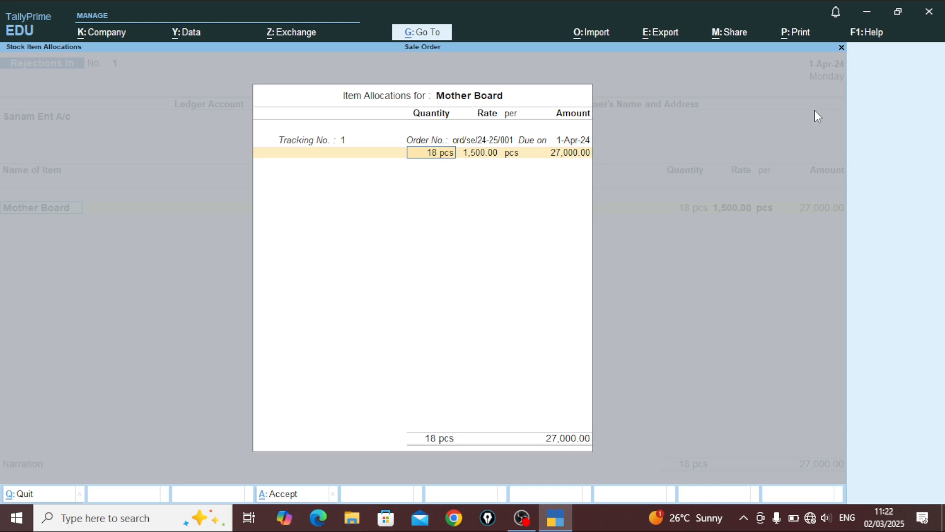
{"action": "type", "text": "3"}
{"action": "key", "text": "Return"}
{"action": "key", "text": "Return"}
{"action": "key", "text": "Return"}
{"action": "key", "text": "Return"}
{"action": "key", "text": "Return"}
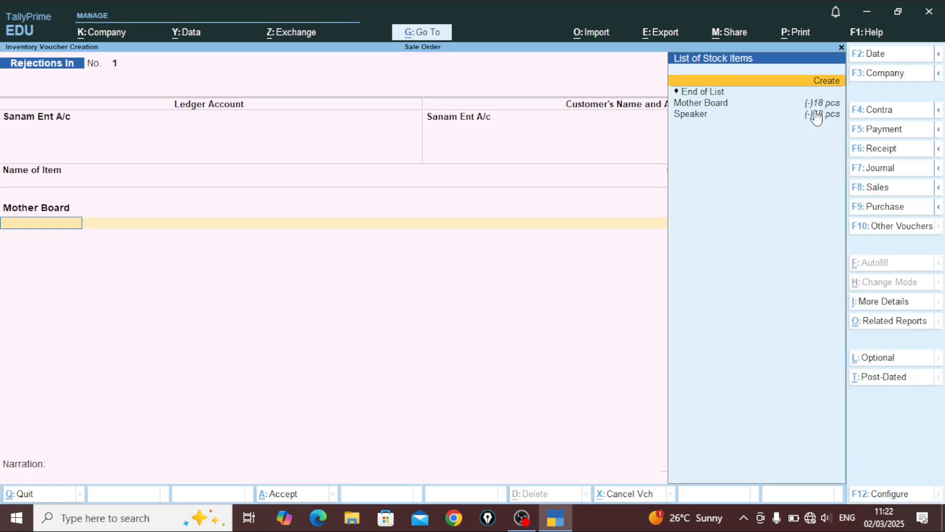
Add Speaker to the Rejections In voucher against tracking number 1, with a quantity of 3 pcs and the 1,200 rate kept.
{"action": "key", "text": "Down"}
{"action": "key", "text": "Down"}
{"action": "key", "text": "Down"}
{"action": "key", "text": "Return"}
{"action": "key", "text": "Return"}
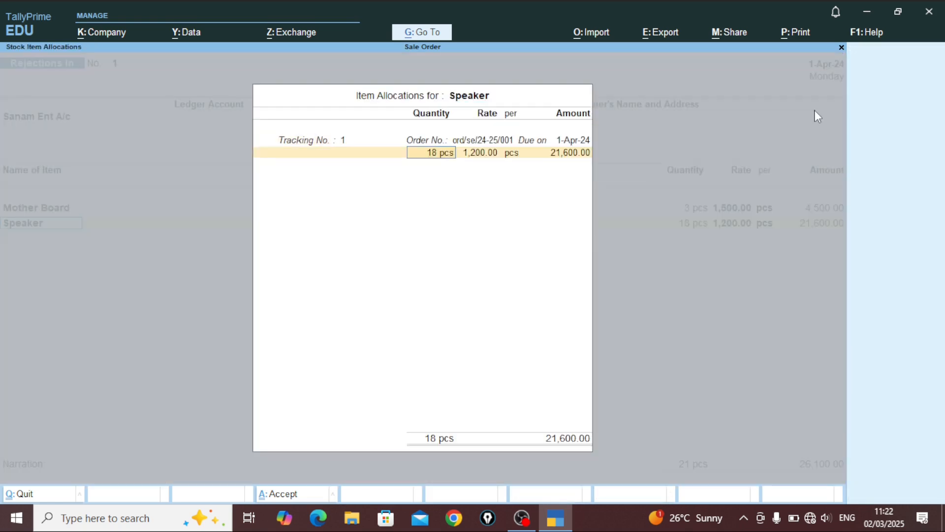
{"action": "type", "text": "3"}
{"action": "key", "text": "Return"}
{"action": "key", "text": "Return"}
{"action": "key", "text": "Return"}
{"action": "key", "text": "Return"}
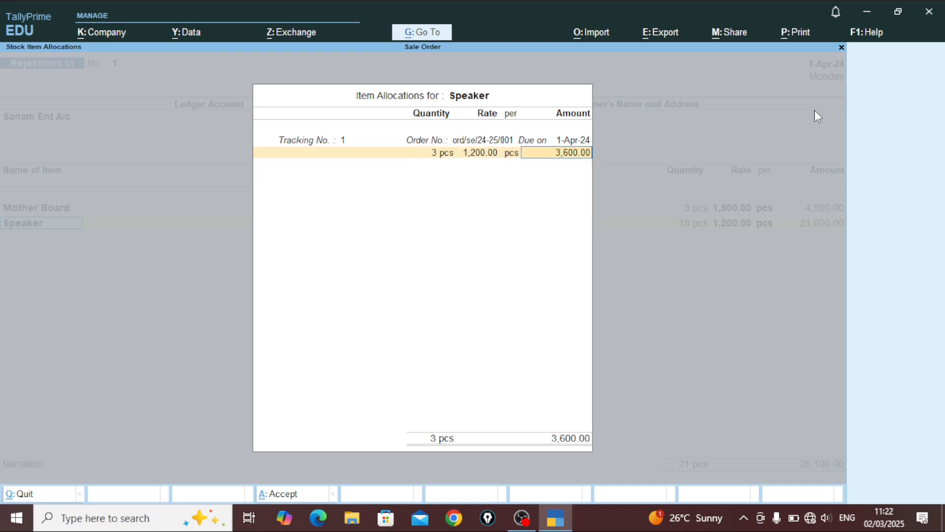
Finish the Speaker allocation and save the Rejections In voucher with a blank narration.
{"action": "key", "text": "Return"}
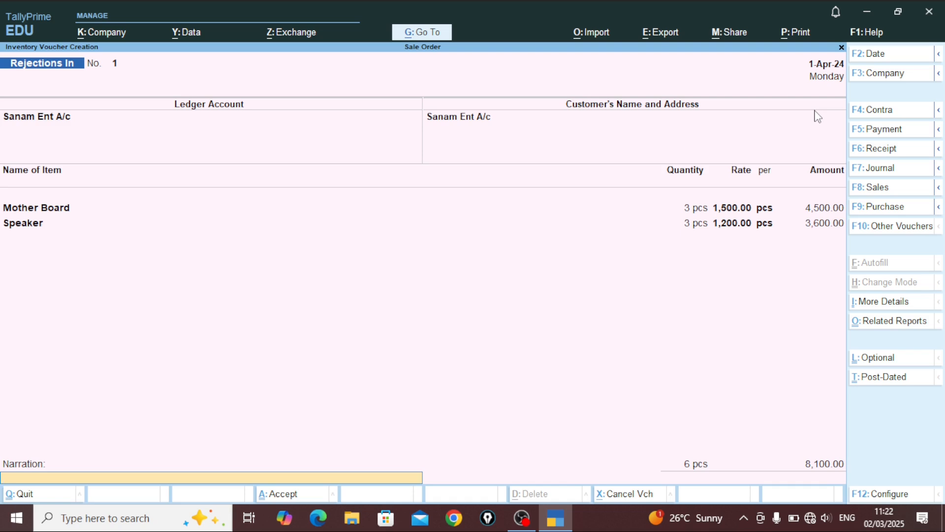
{"action": "key", "text": "Return"}
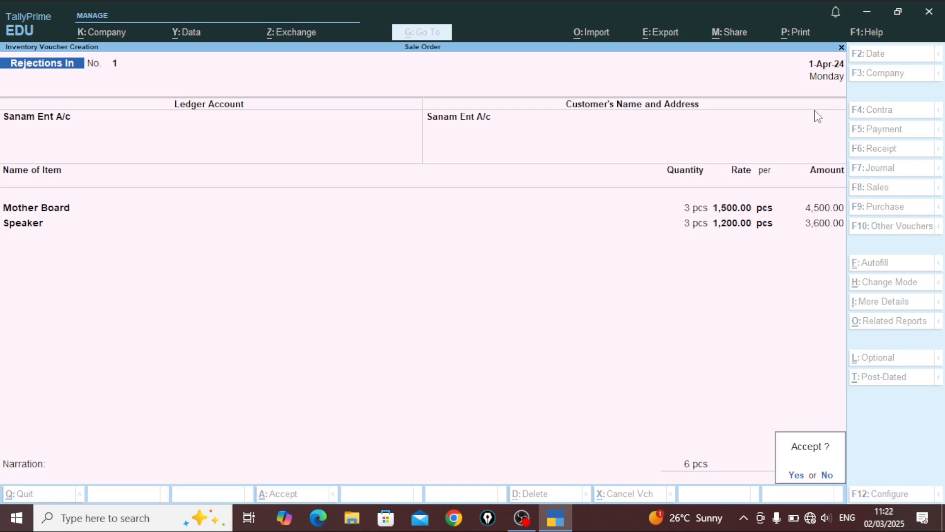
{"action": "key", "text": "y"}
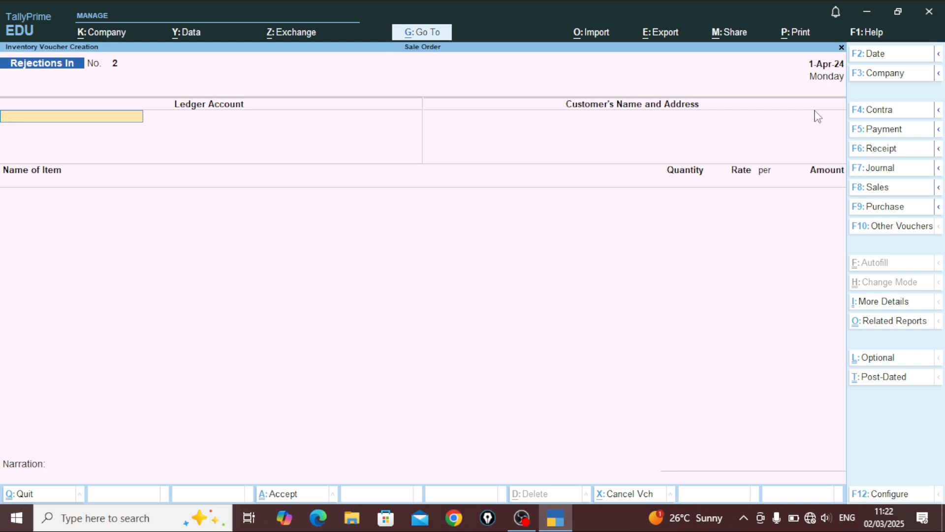
Start a Sales voucher with reference number sale/0001 and party Sanam Ent A/c.
{"action": "key", "text": "F8"}
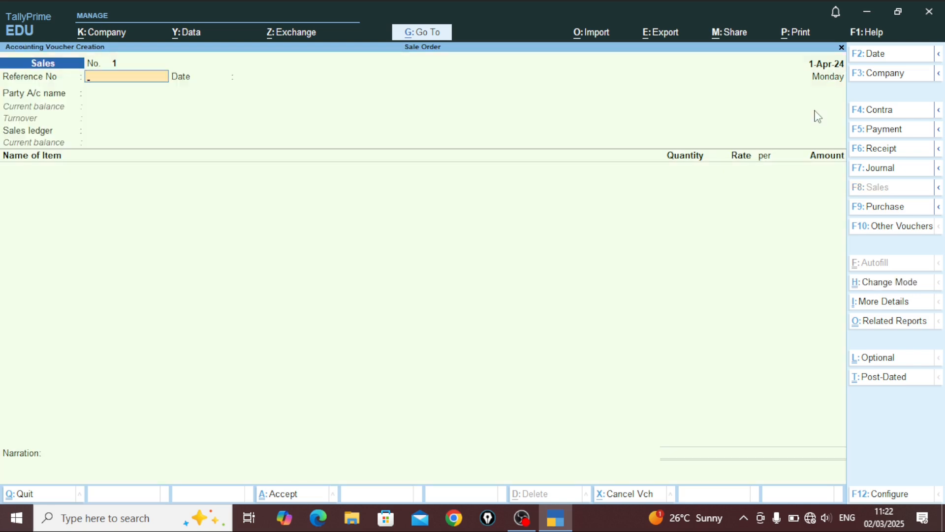
{"action": "type", "text": "sale/0001"}
{"action": "key", "text": "Return"}
{"action": "key", "text": "Return"}
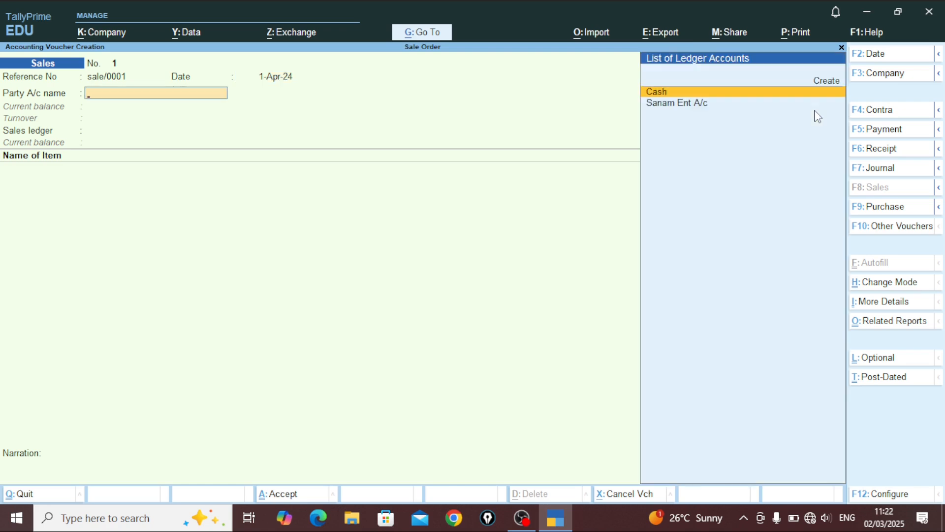
{"action": "key", "text": "Down"}
{"action": "key", "text": "Return"}
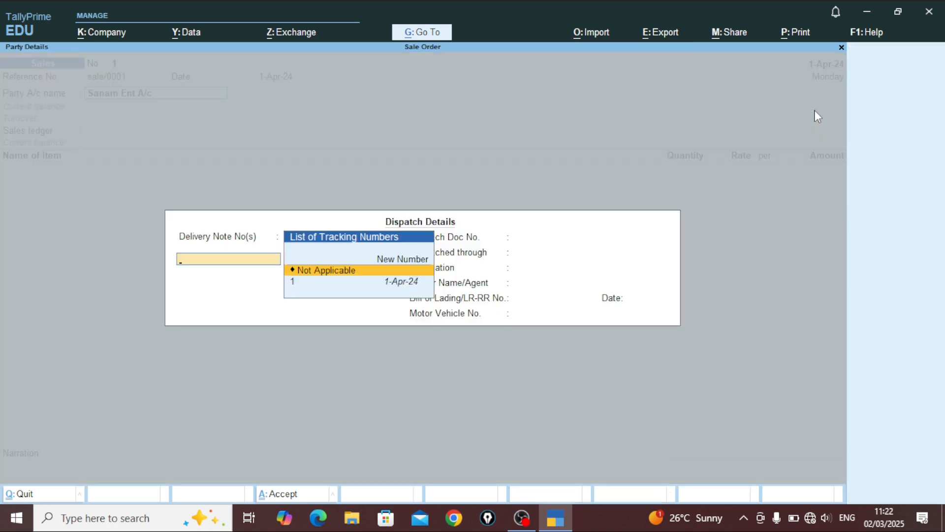
Link the sales voucher to delivery note 1, leaving the remaining dispatch details and the party address blank.
{"action": "key", "text": "Down"}
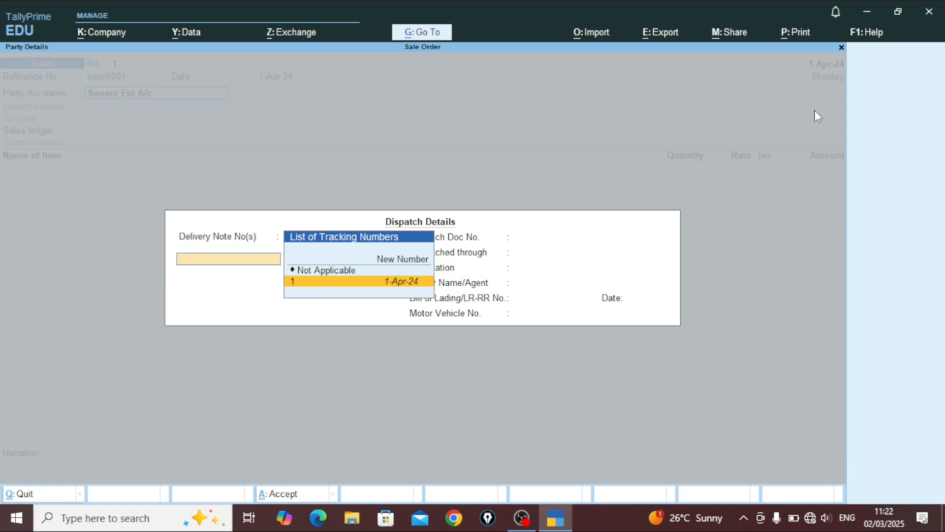
{"action": "key", "text": "Return"}
{"action": "key", "text": "Return"}
{"action": "key", "text": "Return"}
{"action": "key", "text": "Return"}
{"action": "key", "text": "Return"}
{"action": "key", "text": "Return"}
{"action": "key", "text": "Return"}
{"action": "key", "text": "Return"}
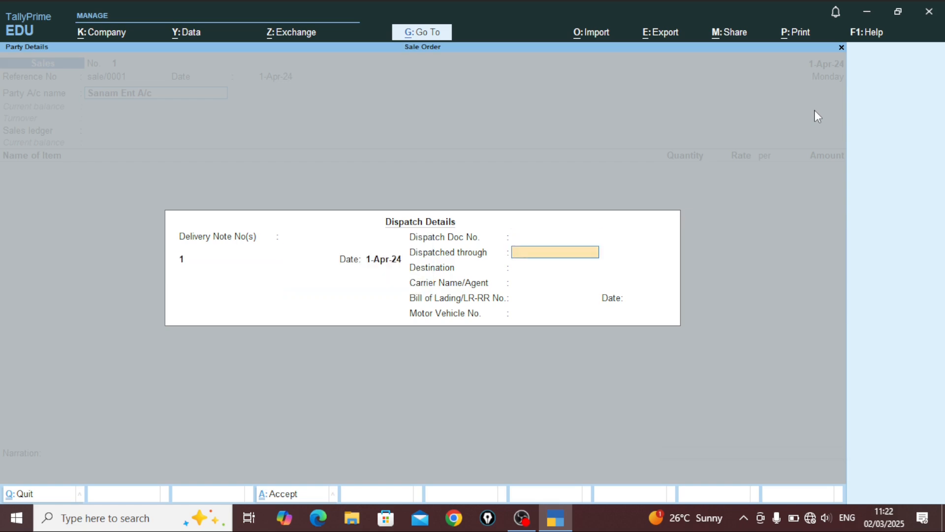
{"action": "key", "text": "Return"}
{"action": "key", "text": "Return"}
{"action": "key", "text": "Return"}
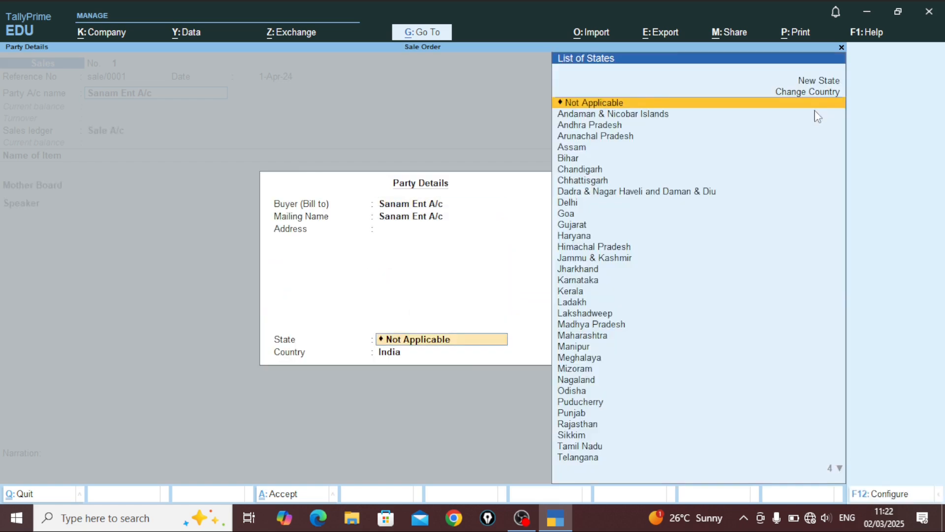
Keep the default party details and Sale A/c, and accept the sales voucher's Mother Board line of 15 pcs at 1,500.
{"action": "key", "text": "Return"}
{"action": "key", "text": "Return"}
{"action": "key", "text": "Return"}
{"action": "key", "text": "Return"}
{"action": "key", "text": "Return"}
{"action": "key", "text": "Return"}
{"action": "key", "text": "Return"}
{"action": "key", "text": "Return"}
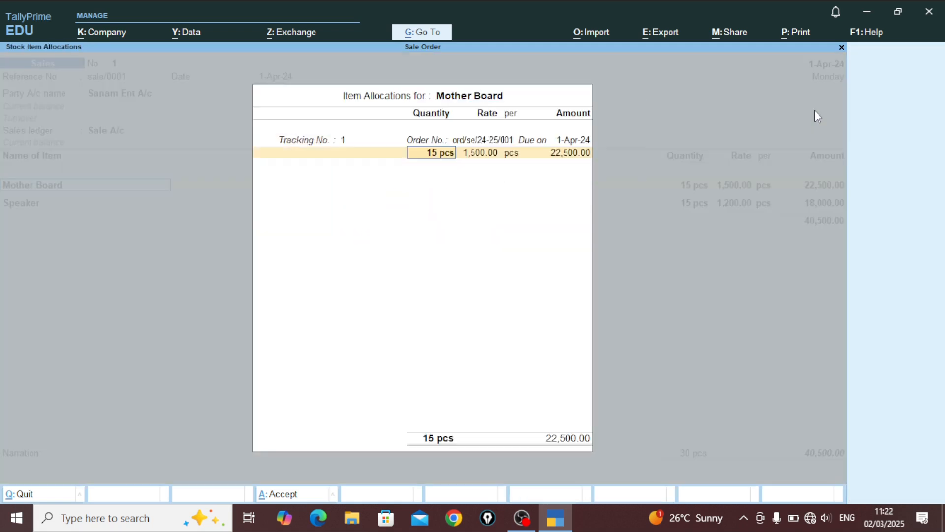
{"action": "key", "text": "Return"}
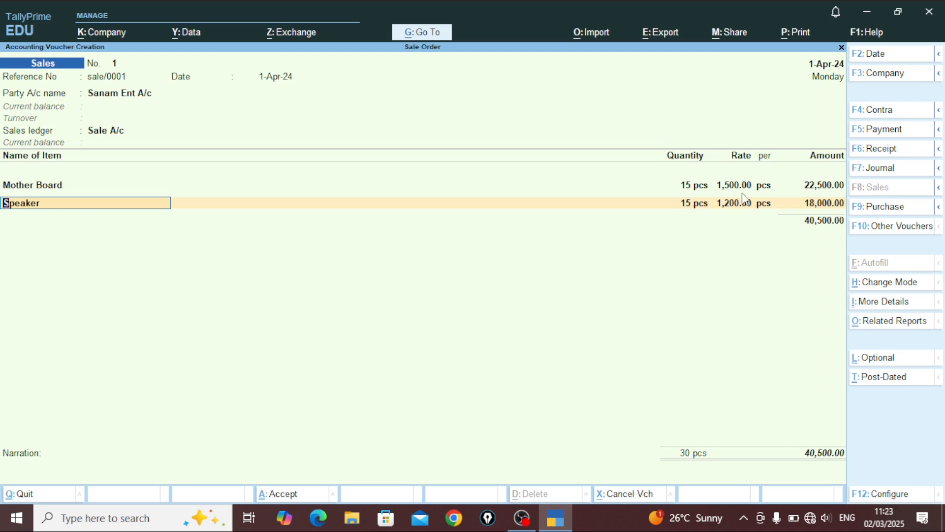
Accept the sales voucher's Speaker line of 15 pcs at 1,200, keeping its tracking and order numbers.
{"action": "key", "text": "Return"}
{"action": "key", "text": "Return"}
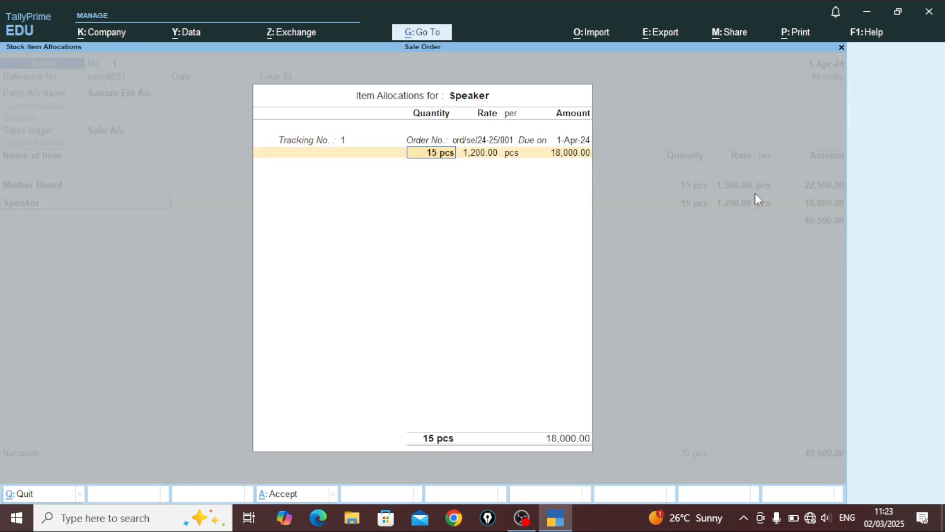
{"action": "key", "text": "Return"}
{"action": "key", "text": "Return"}
{"action": "key", "text": "Return"}
{"action": "key", "text": "Return"}
{"action": "key", "text": "Return"}
{"action": "key", "text": "Return"}
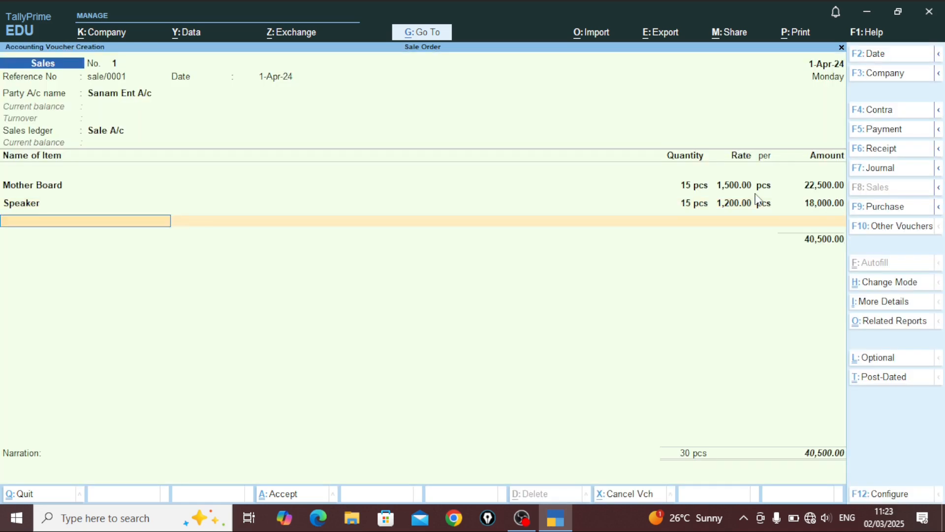
End the sales voucher's item list, leave the narration blank and save the voucher.
{"action": "key", "text": "Return"}
{"action": "key", "text": "Return"}
{"action": "key", "text": "Return"}
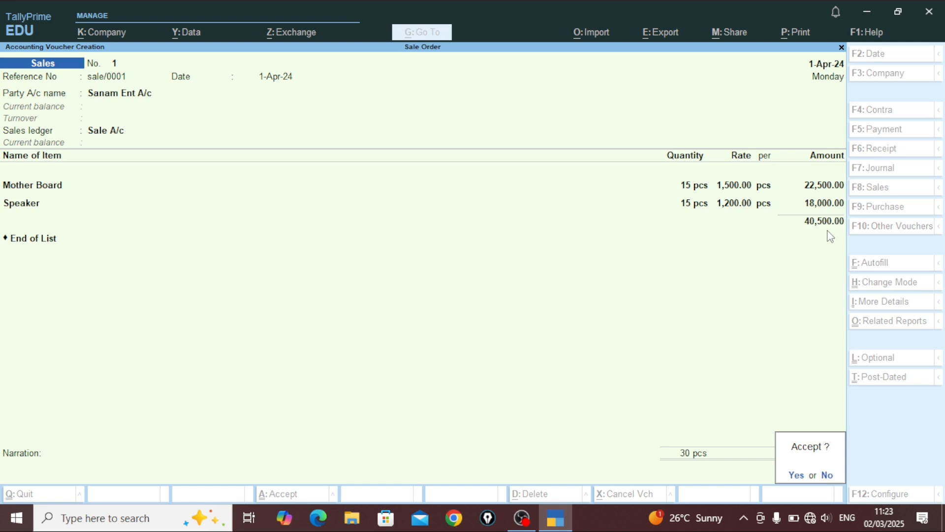
{"action": "key", "text": "Return"}
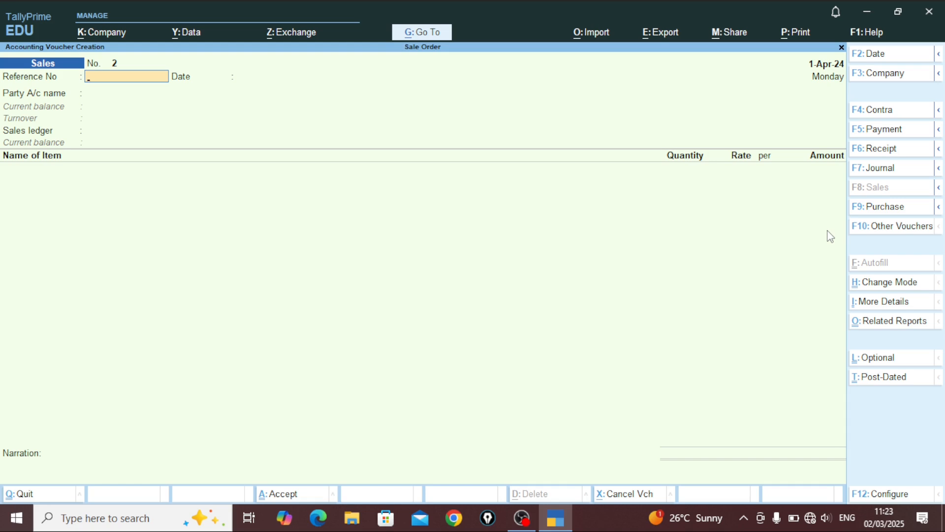
Start a Receipt voucher that credits Sanam Ent A/c with 40,500.
{"action": "key", "text": "F6"}
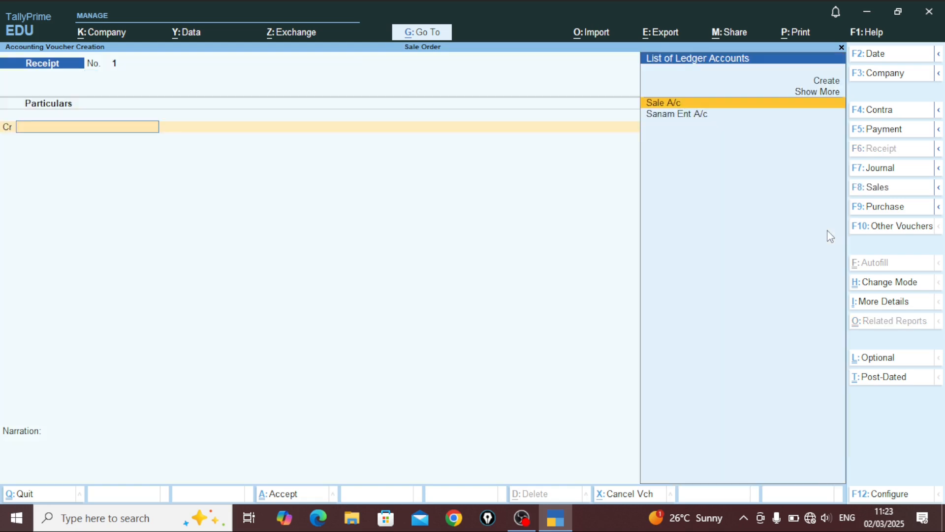
{"action": "key", "text": "Down"}
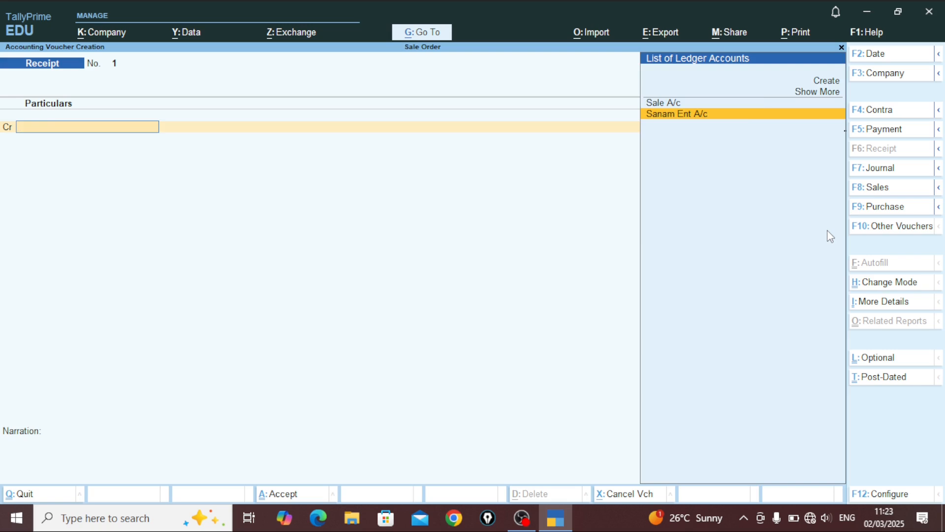
{"action": "key", "text": "Return"}
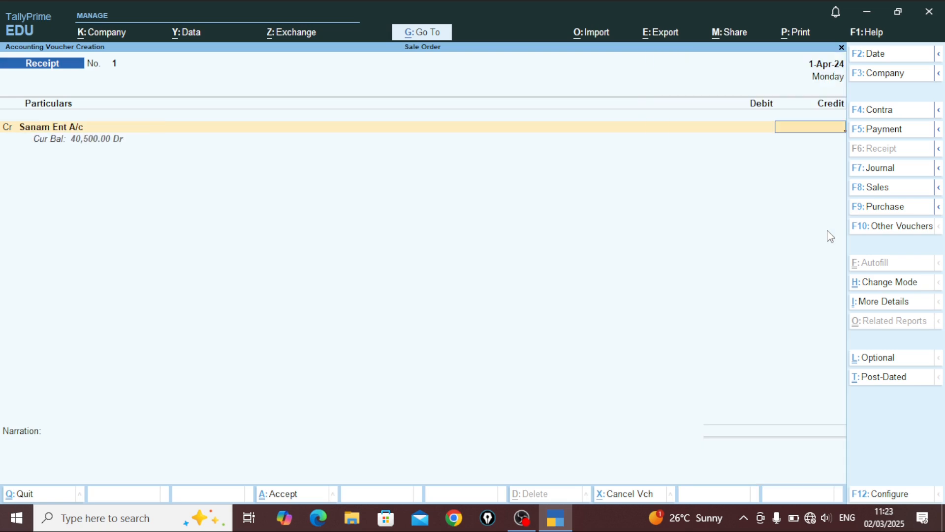
{"action": "type", "text": "40500"}
{"action": "key", "text": "Return"}
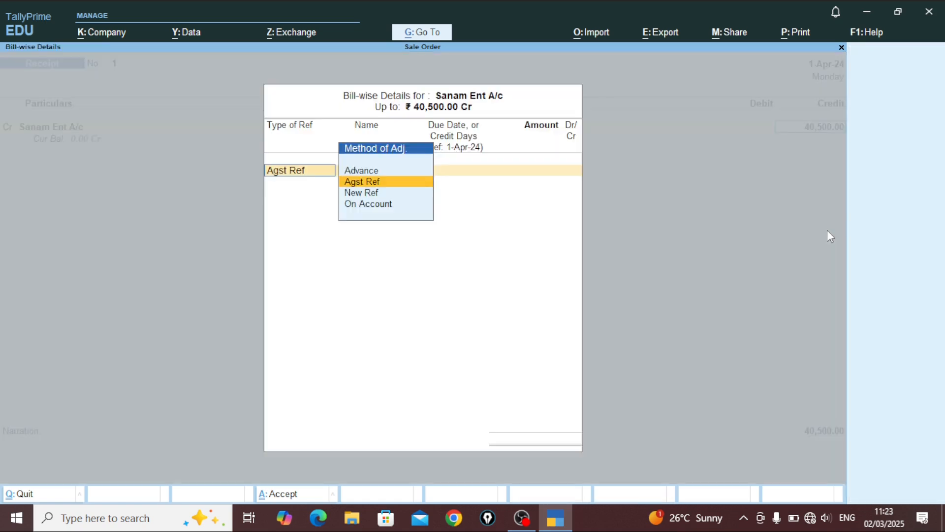
Allocate the 40,500 receipt to bill 1 of Sanam Ent A/c using Agst Ref.
{"action": "key", "text": "Return"}
{"action": "key", "text": "Return"}
{"action": "key", "text": "Return"}
{"action": "key", "text": "Return"}
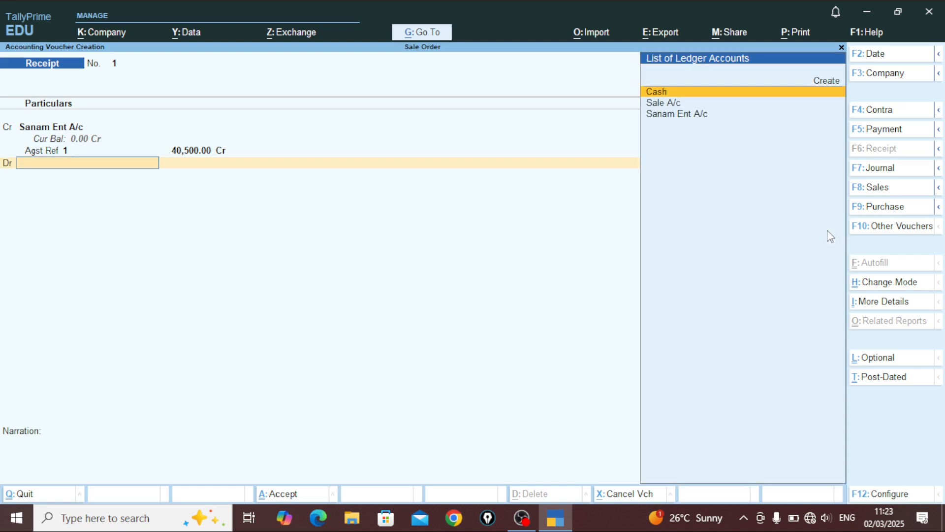
Debit Cash with 40,500, save the receipt without a narration and leave voucher entry for the Gateway of Tally.
{"action": "key", "text": "Return"}
{"action": "key", "text": "Return"}
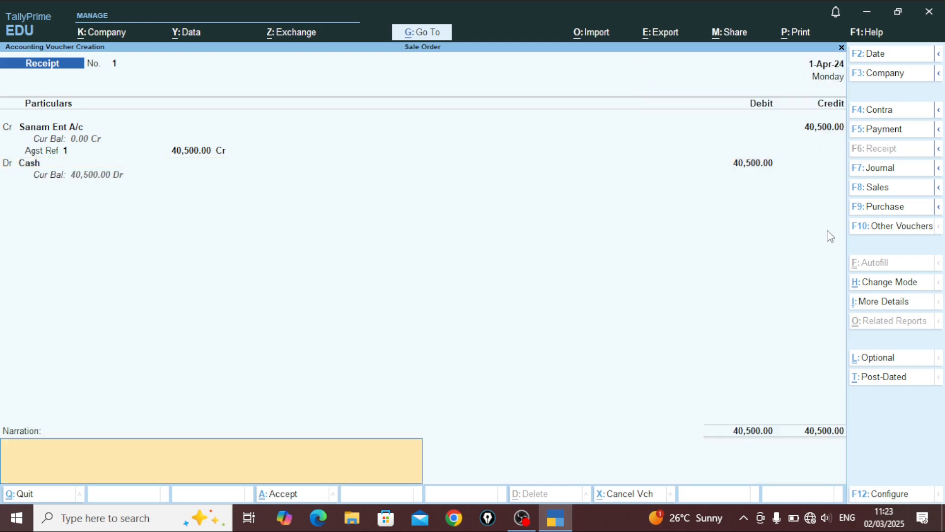
{"action": "key", "text": "Return"}
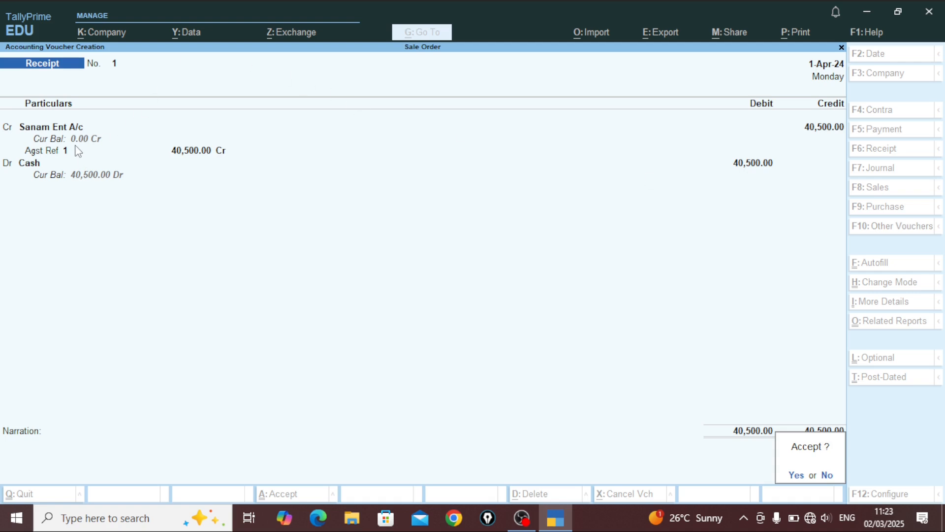
{"action": "key", "text": "Return"}
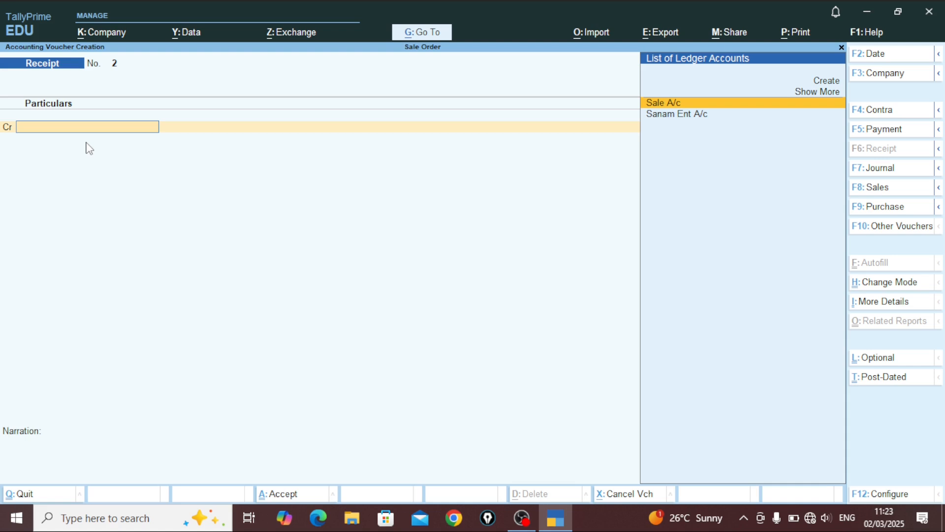
{"action": "key", "text": "Escape"}
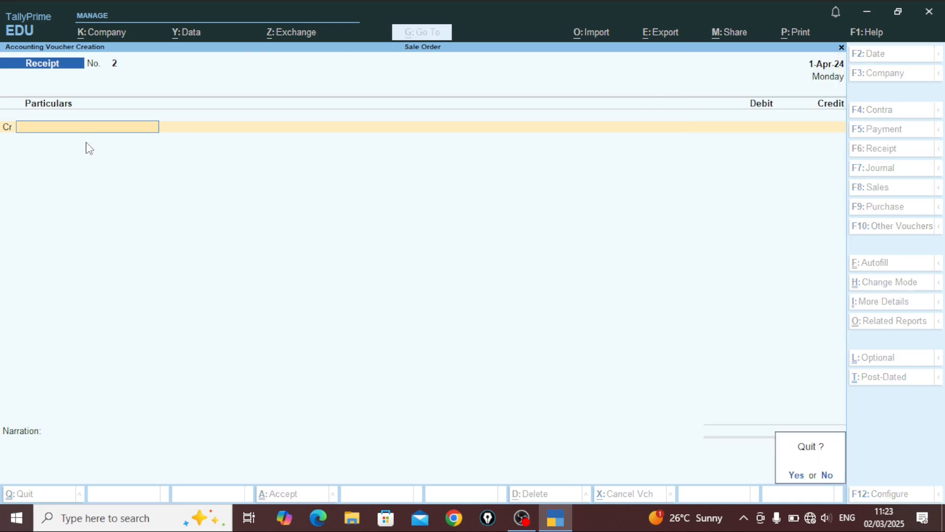
{"action": "key", "text": "Return"}
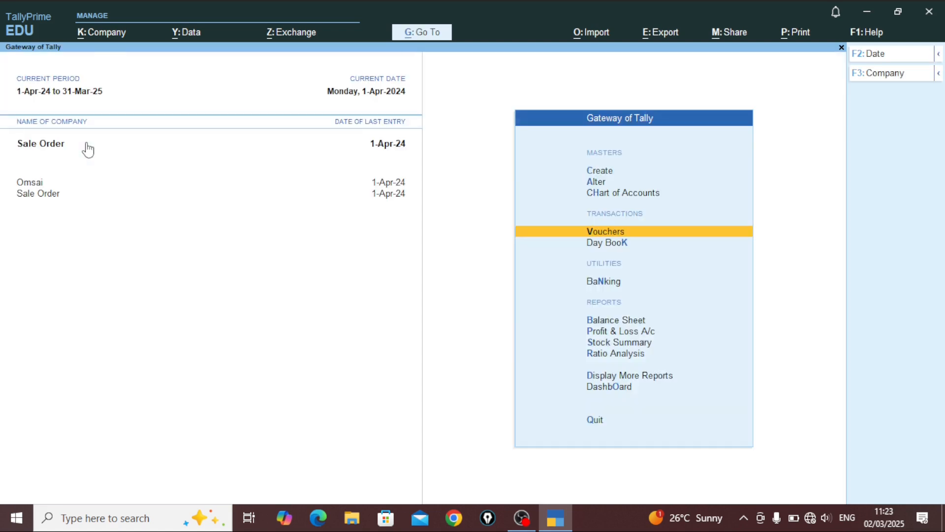
Open the Day Book and review its vouchers in detailed format, returning the list to the condensed format.
{"action": "key", "text": "Down"}
{"action": "key", "text": "Return"}
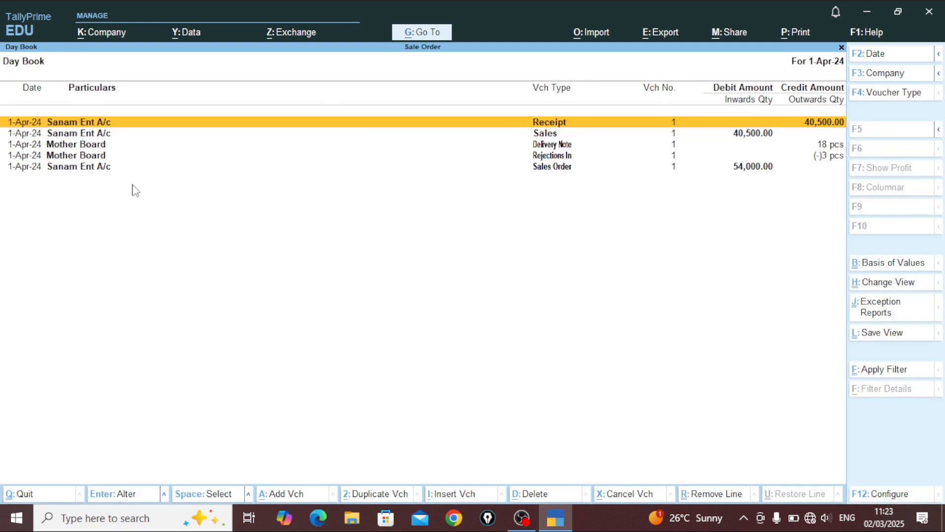
{"action": "key", "text": "alt"}
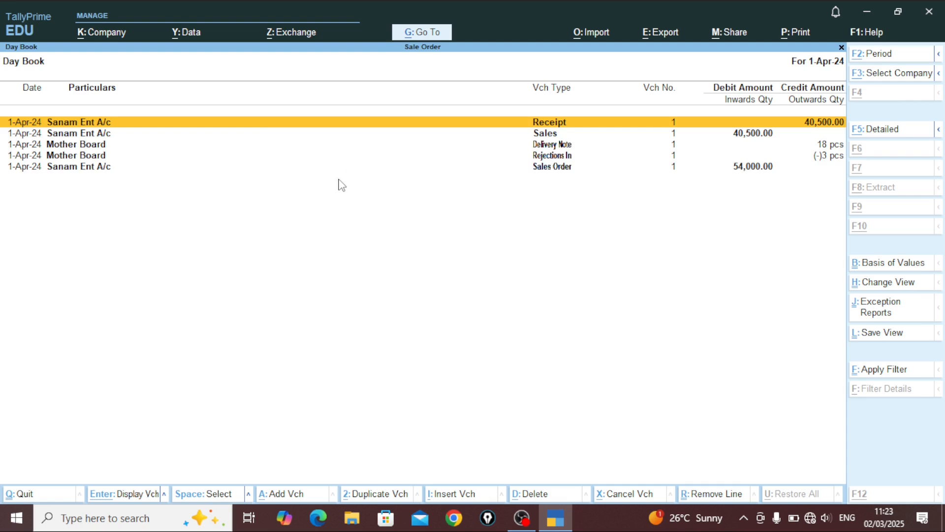
{"action": "key", "text": "alt+F5"}
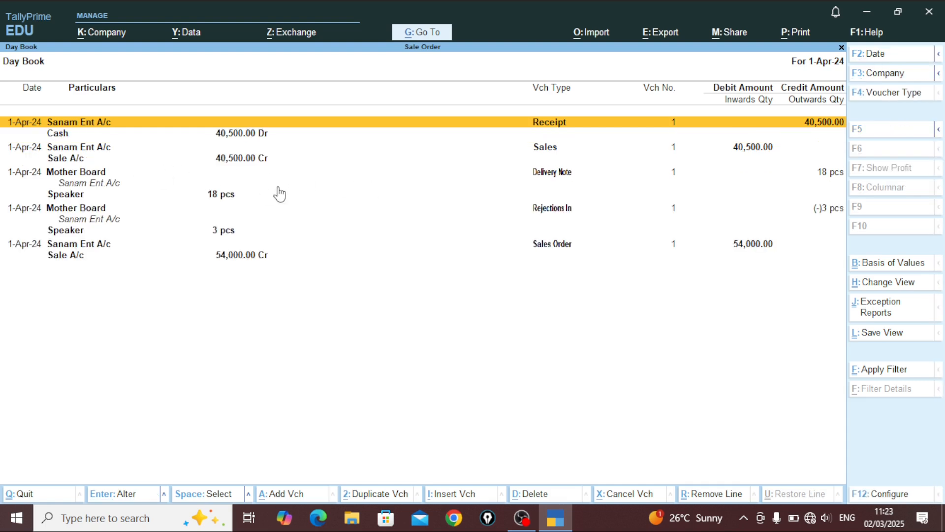
{"action": "key", "text": "alt+F5"}
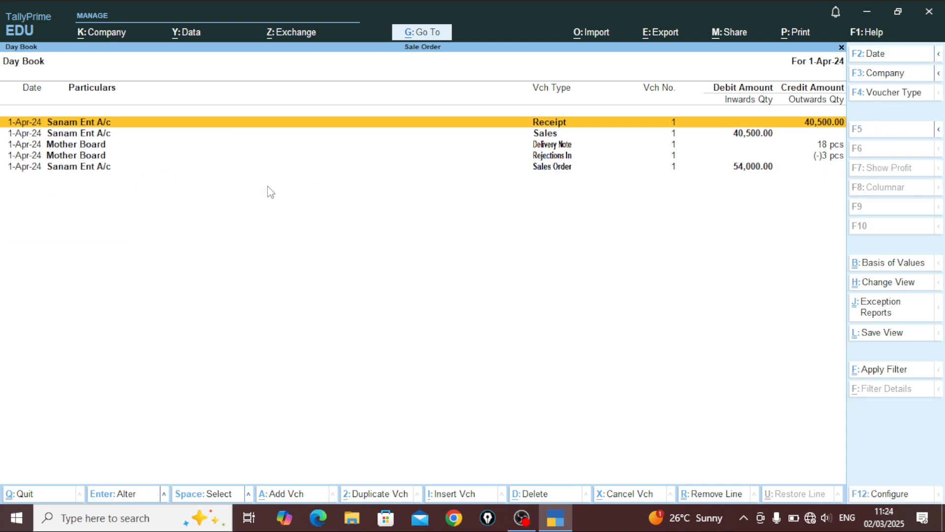
Go to the Rejections In voucher for Mother Board in the Day Book.
{"action": "key", "text": "Down"}
{"action": "key", "text": "Down"}
{"action": "key", "text": "Down"}
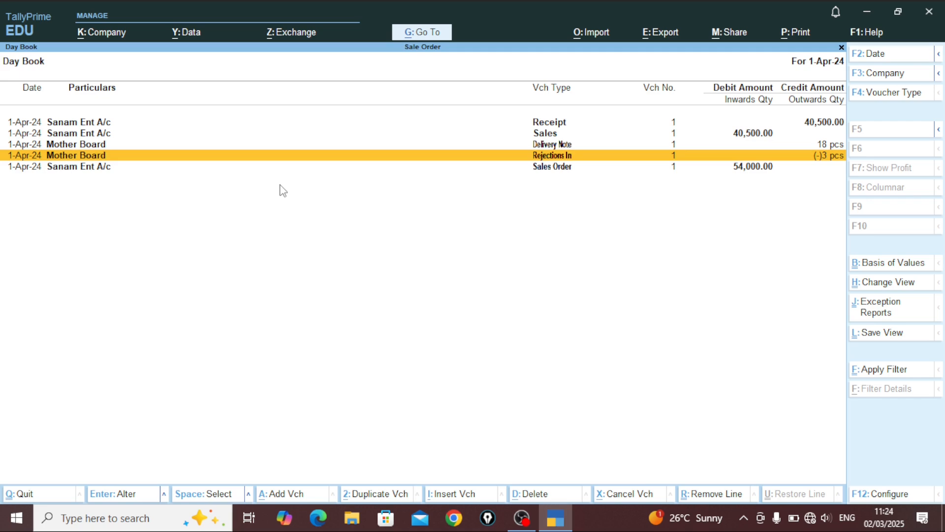
{"action": "key", "text": "alt"}
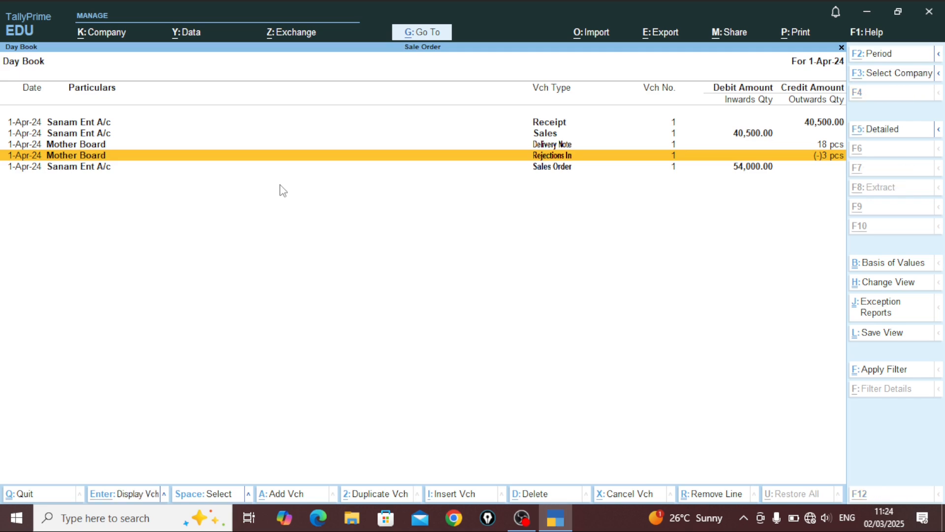